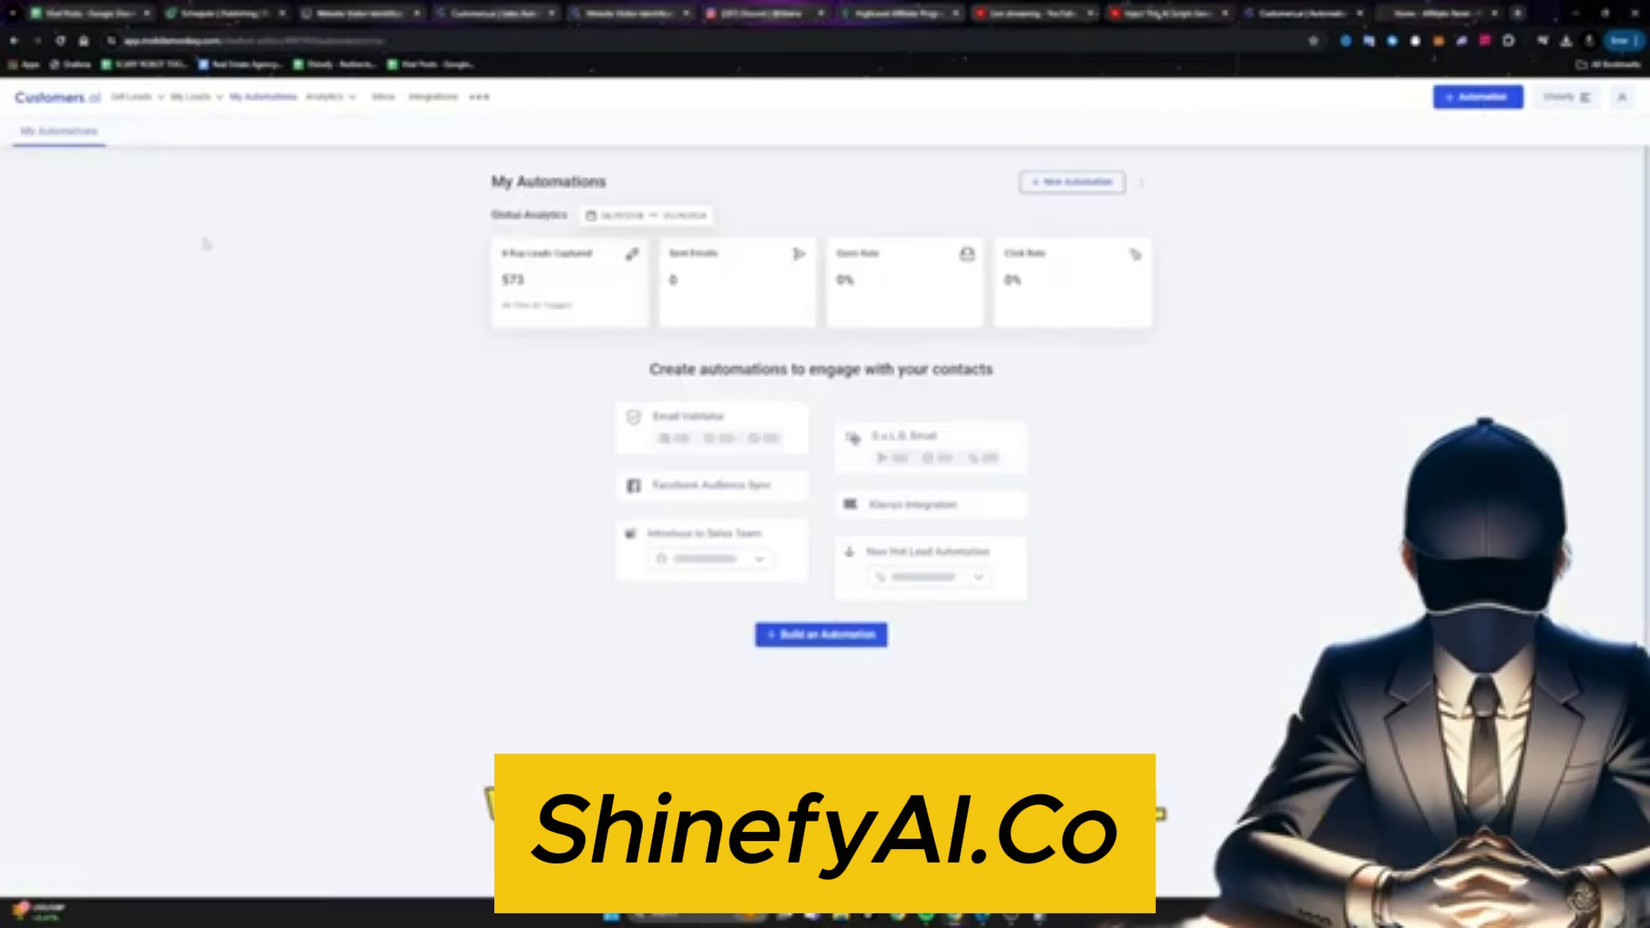
Step: Create a new X-Ray Pixel trigger and select the installation code in its website script section
{"action": "mouse_move", "coordinate": [131, 96]}
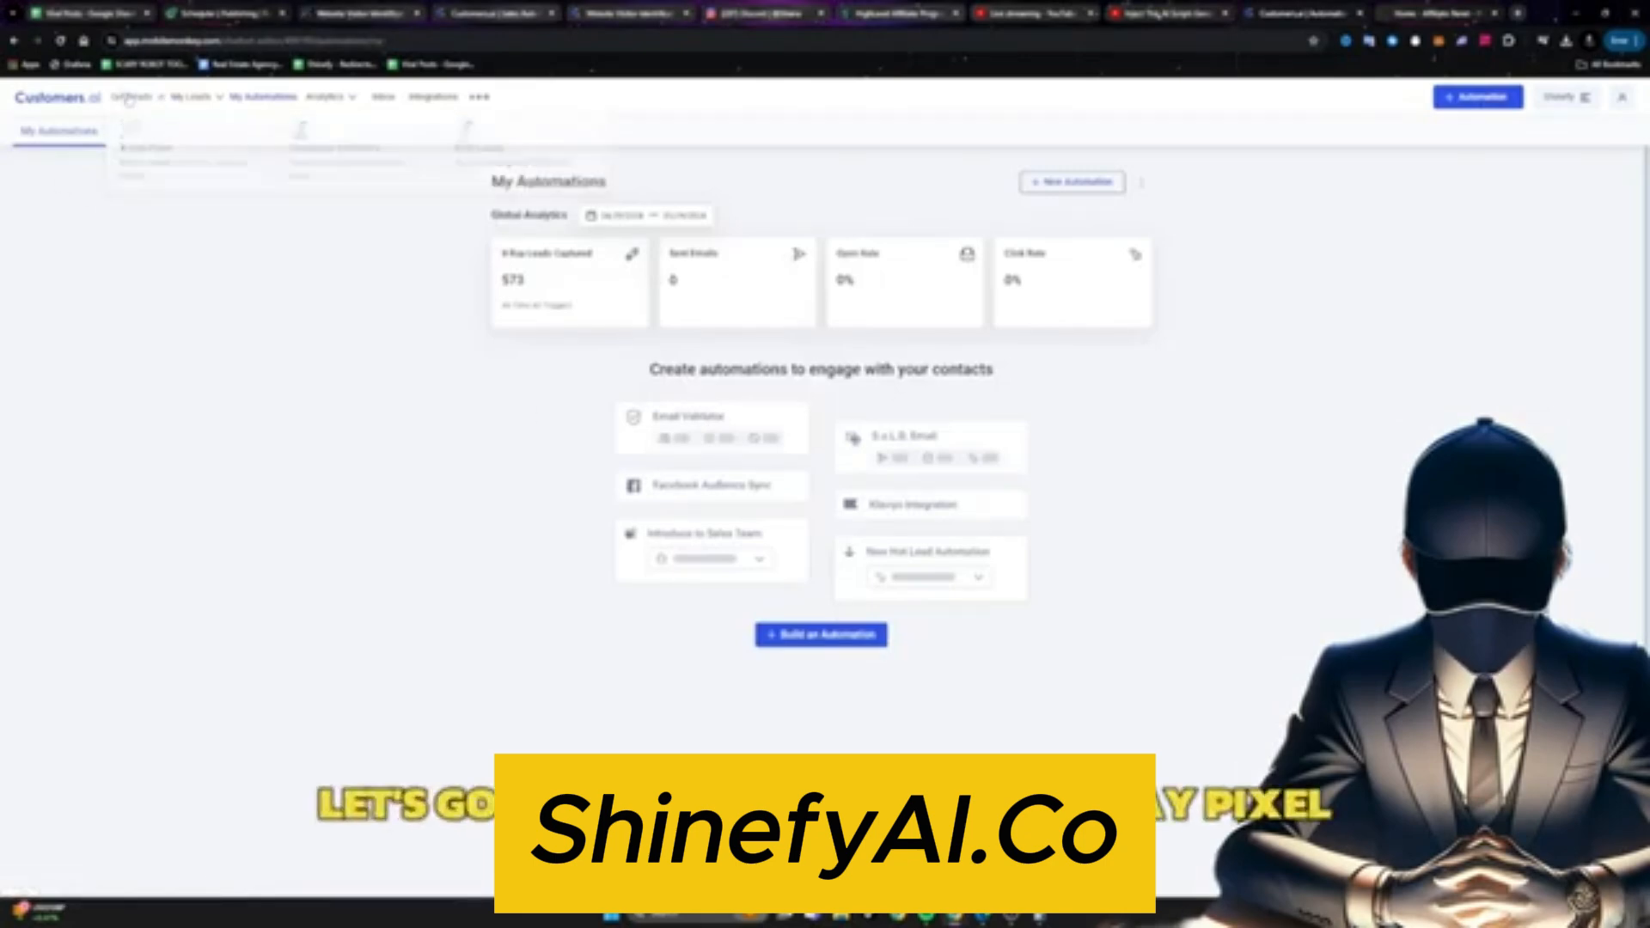
{"action": "left_click", "coordinate": [144, 148]}
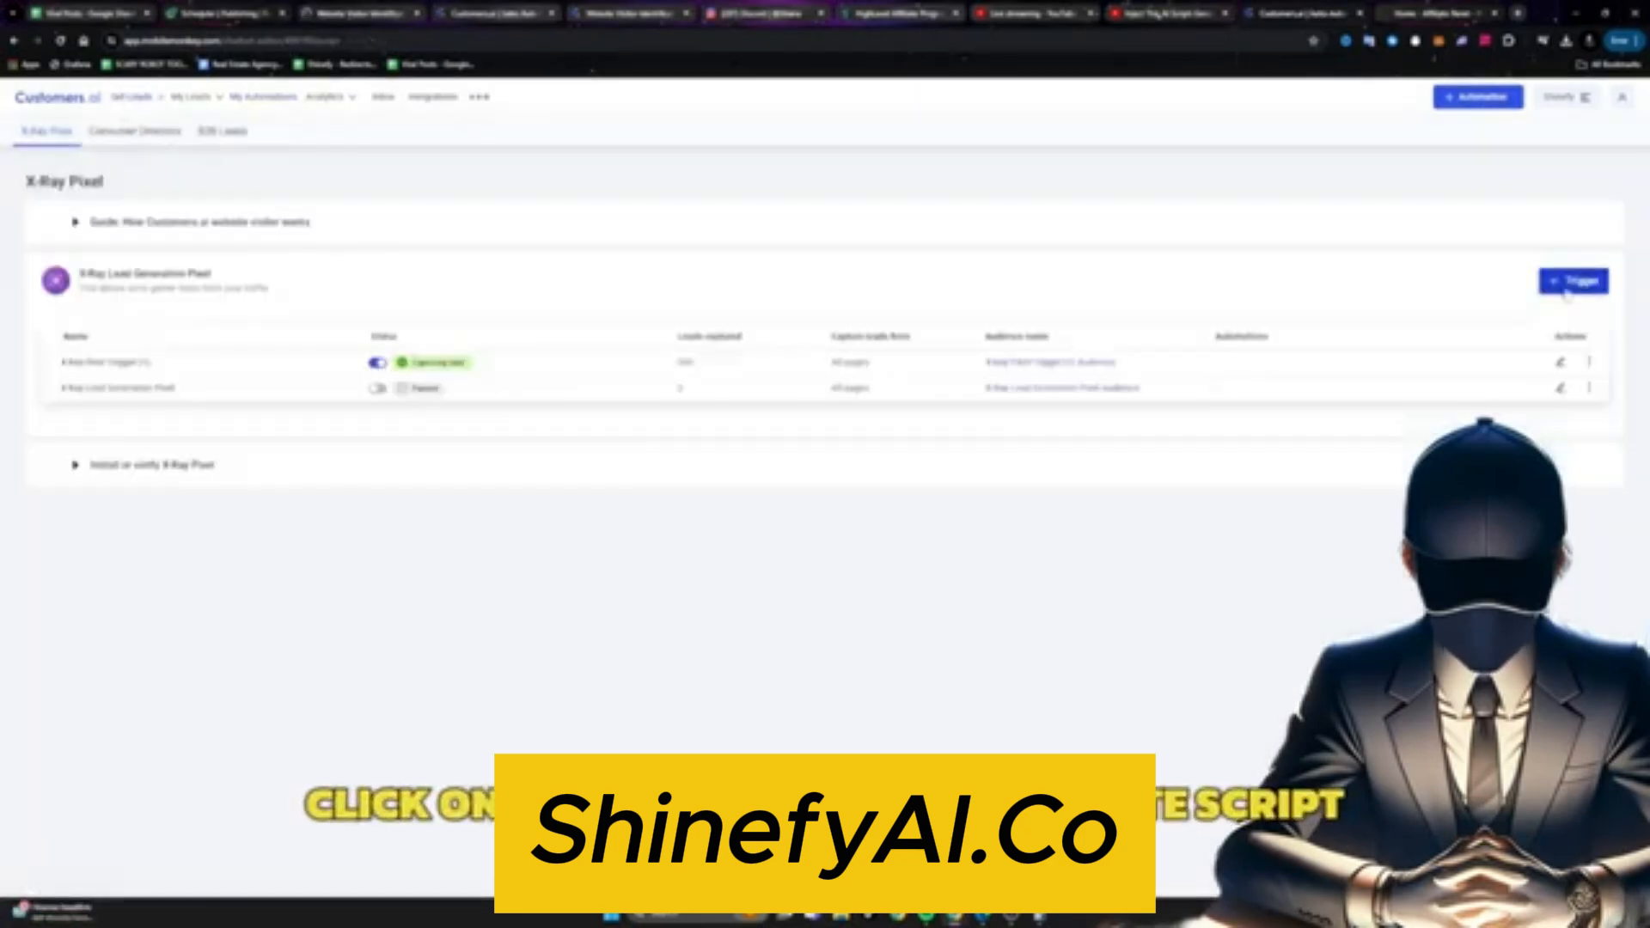
{"action": "left_click", "coordinate": [1576, 283]}
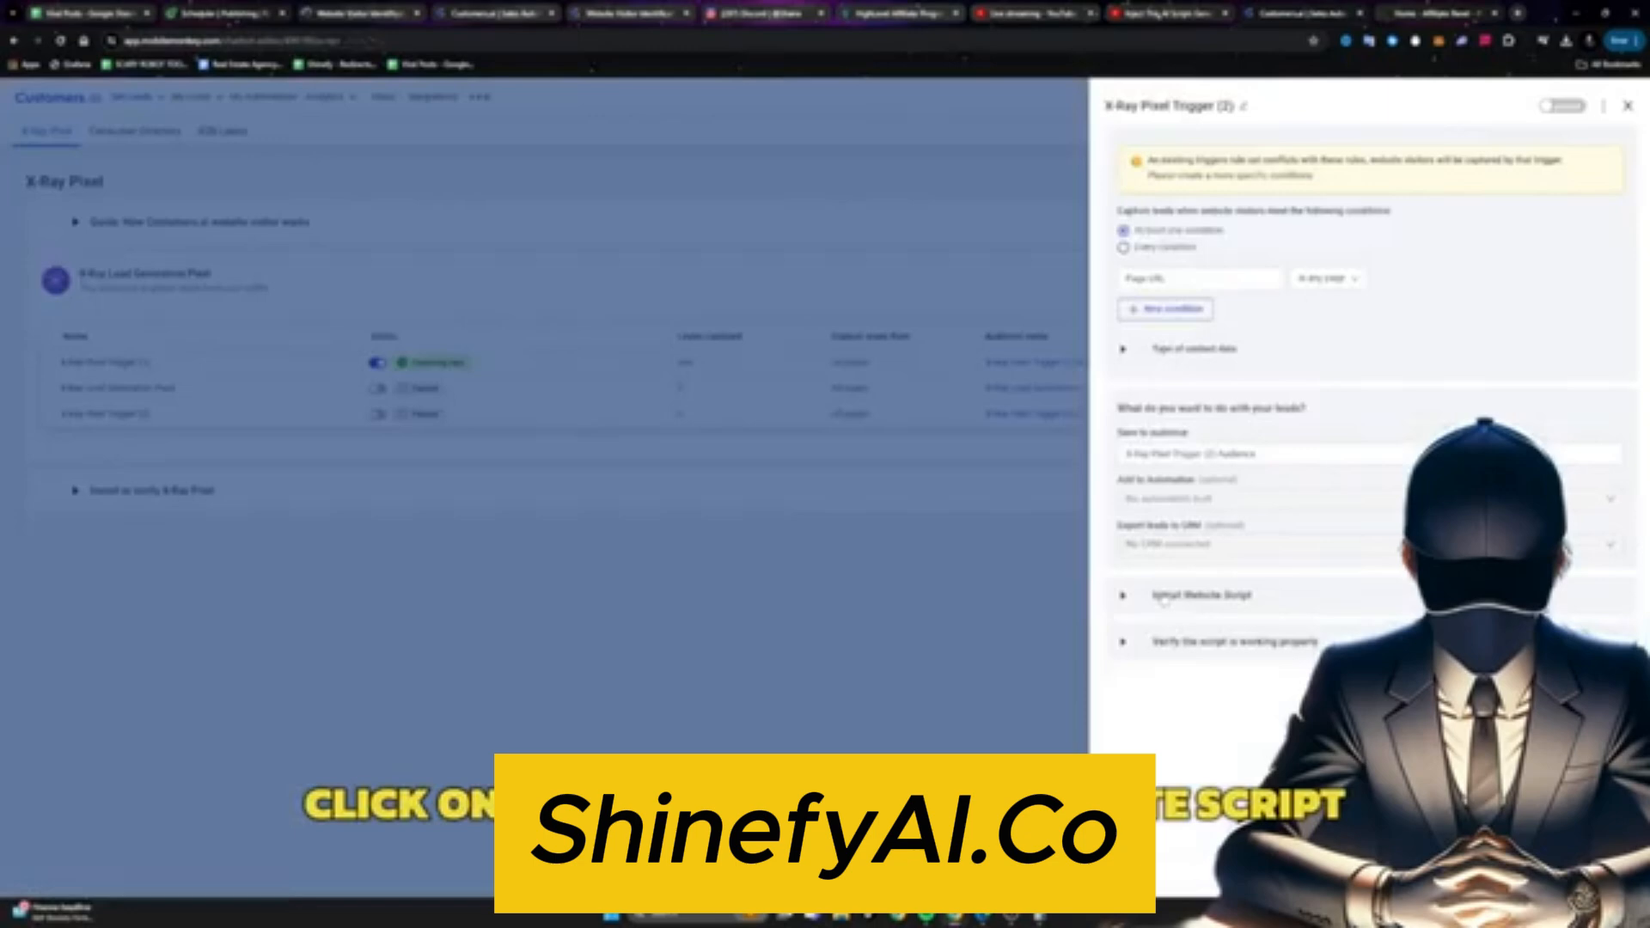
{"action": "left_click", "coordinate": [1162, 599]}
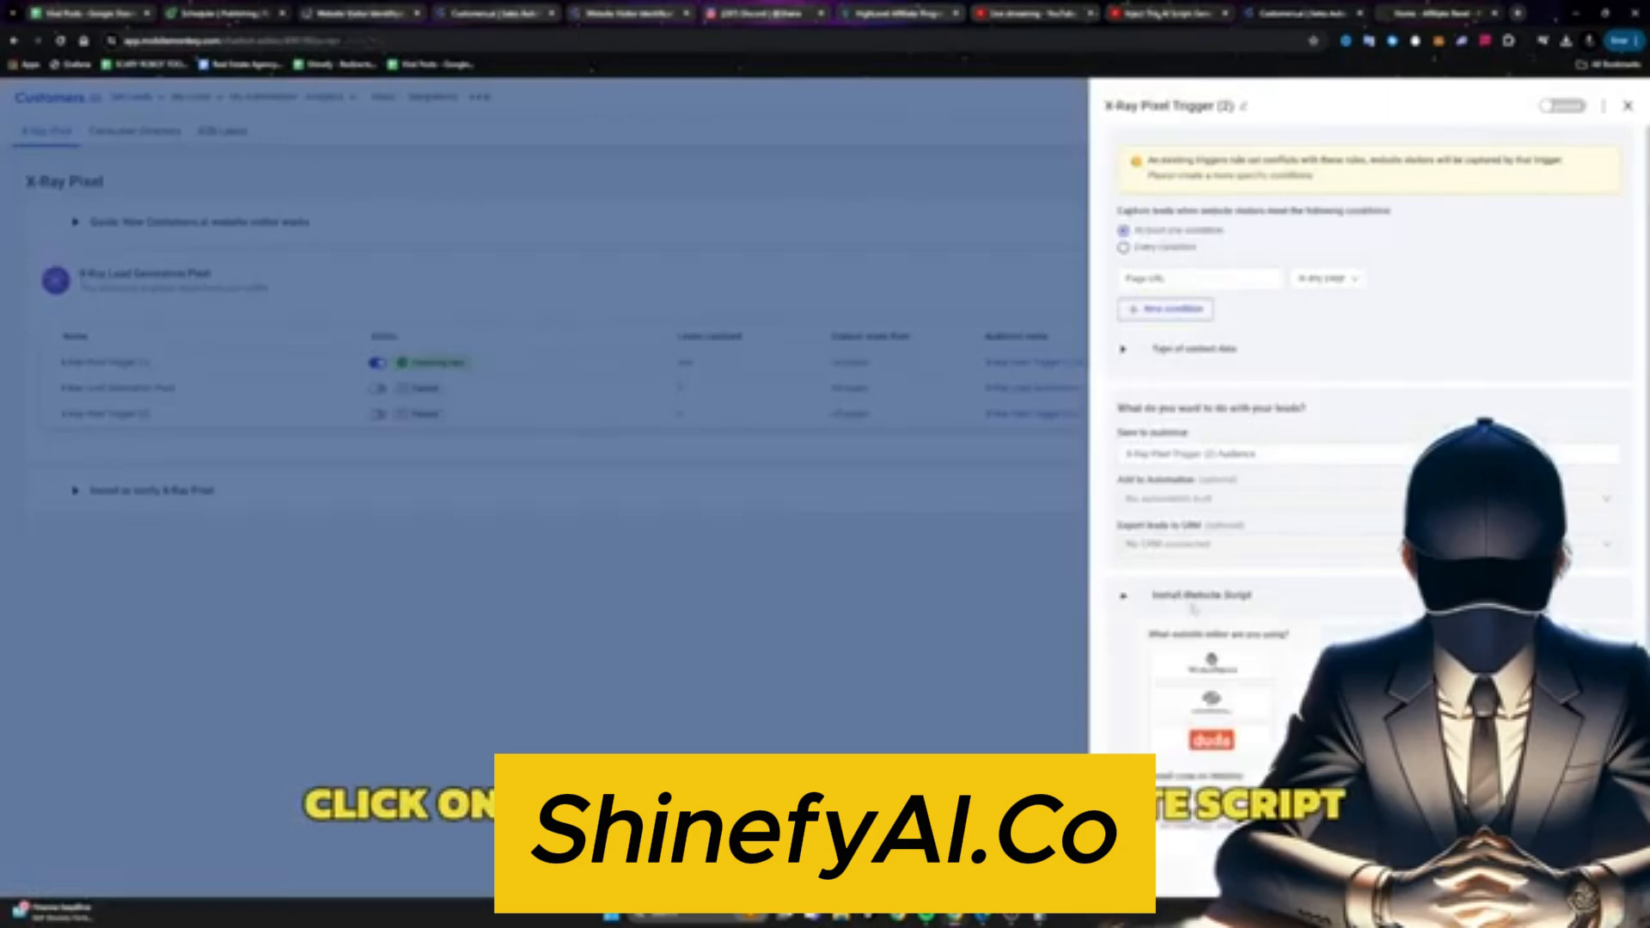
{"action": "scroll", "coordinate": [1221, 670], "scroll_direction": "down", "scroll_amount": 1}
{"action": "left_click", "coordinate": [1241, 736]}
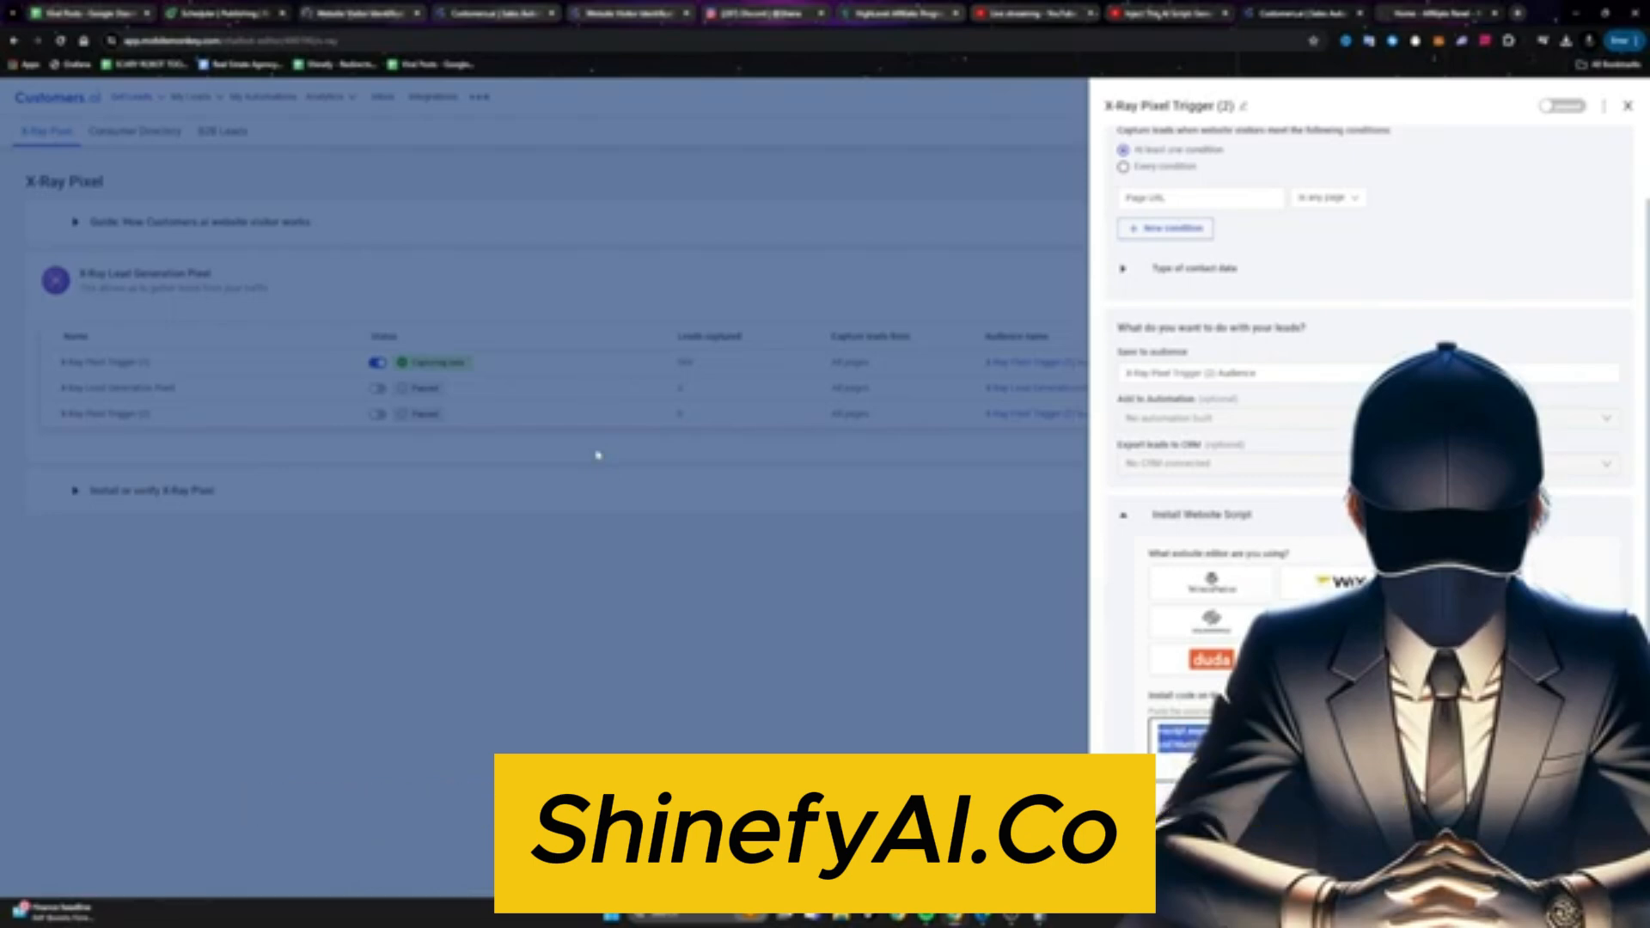
Step: Open shinefy.com in a new tab and view the home page's source code
{"action": "left_click", "coordinate": [1517, 13]}
{"action": "type", "text": "shinefy.com"}
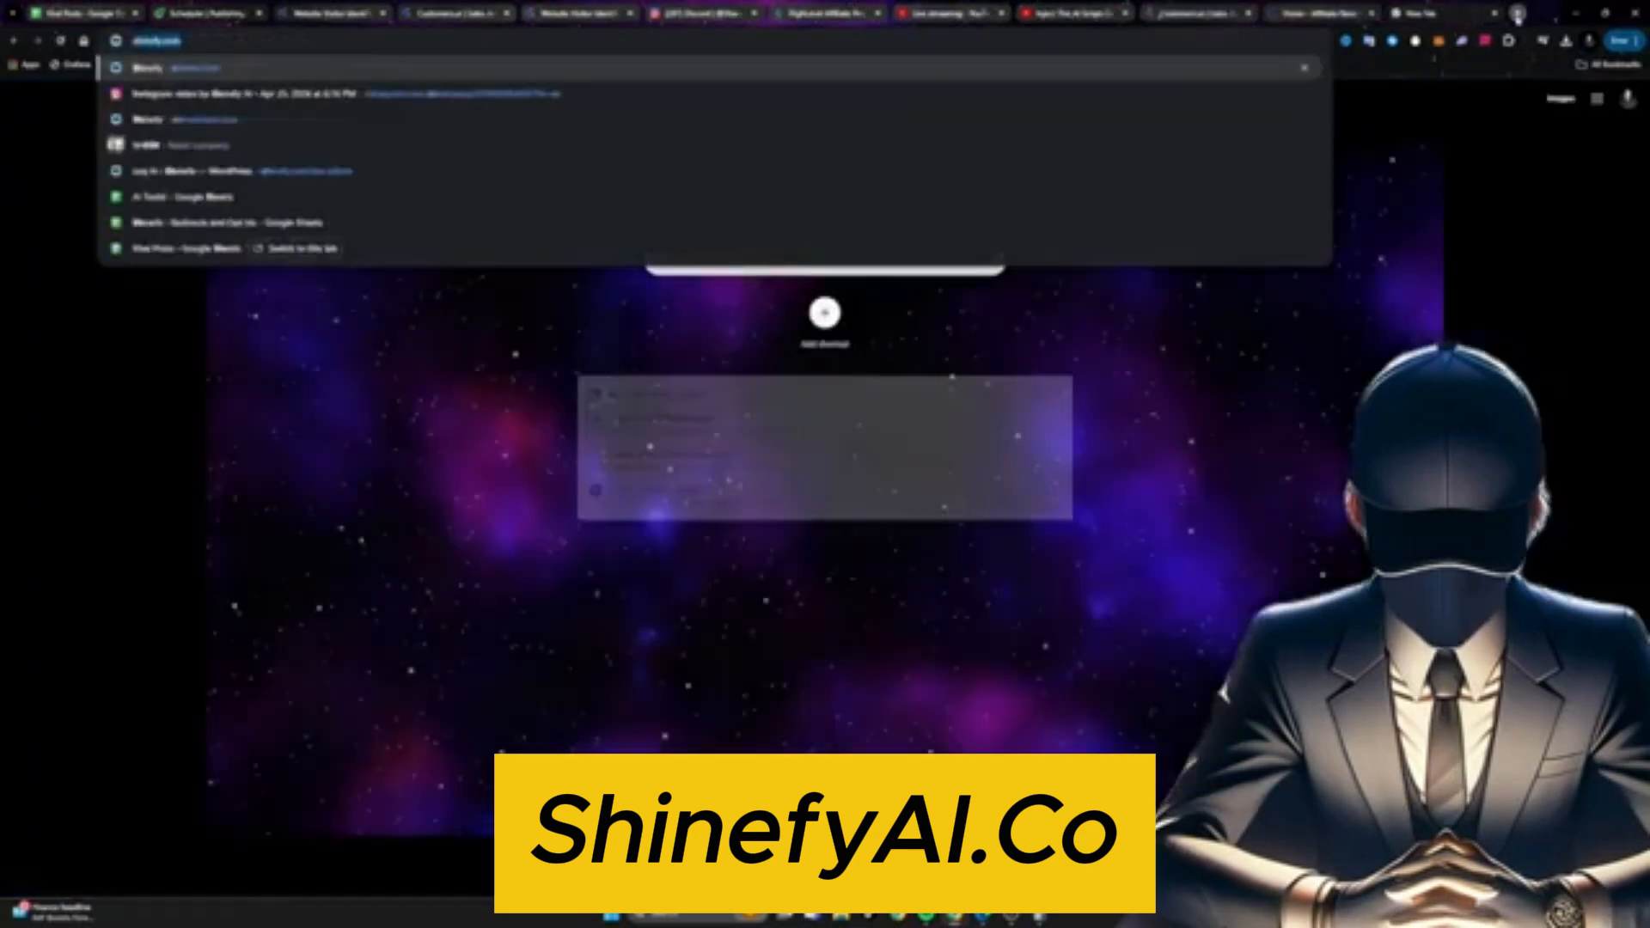
{"action": "key", "text": "Return"}
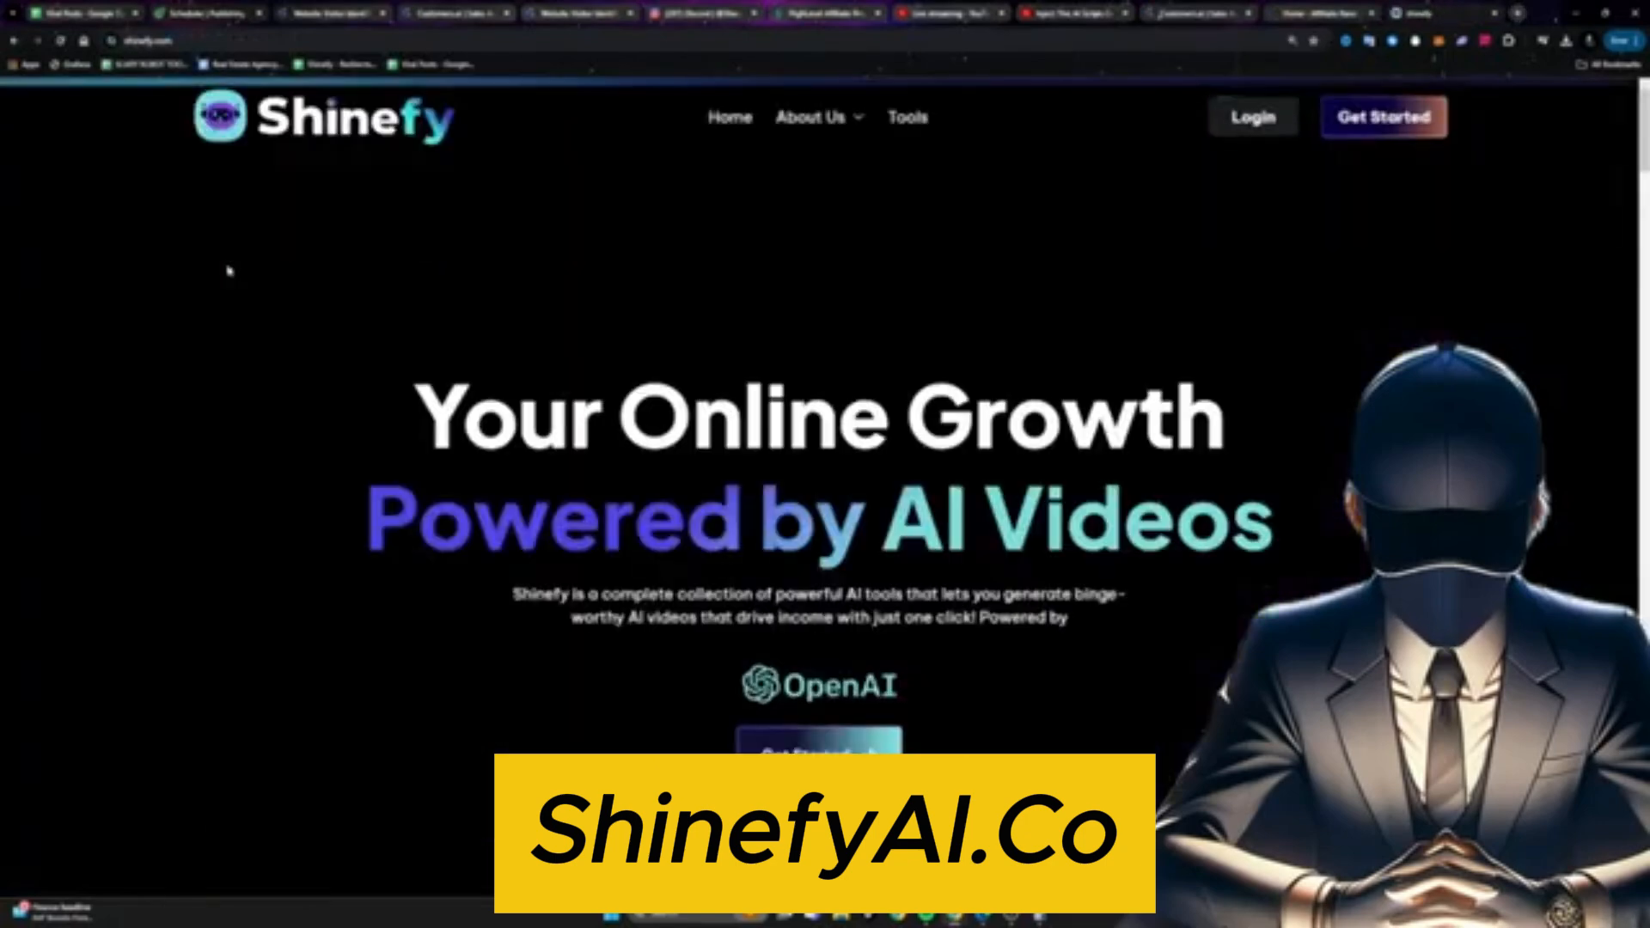
{"action": "right_click", "coordinate": [228, 270]}
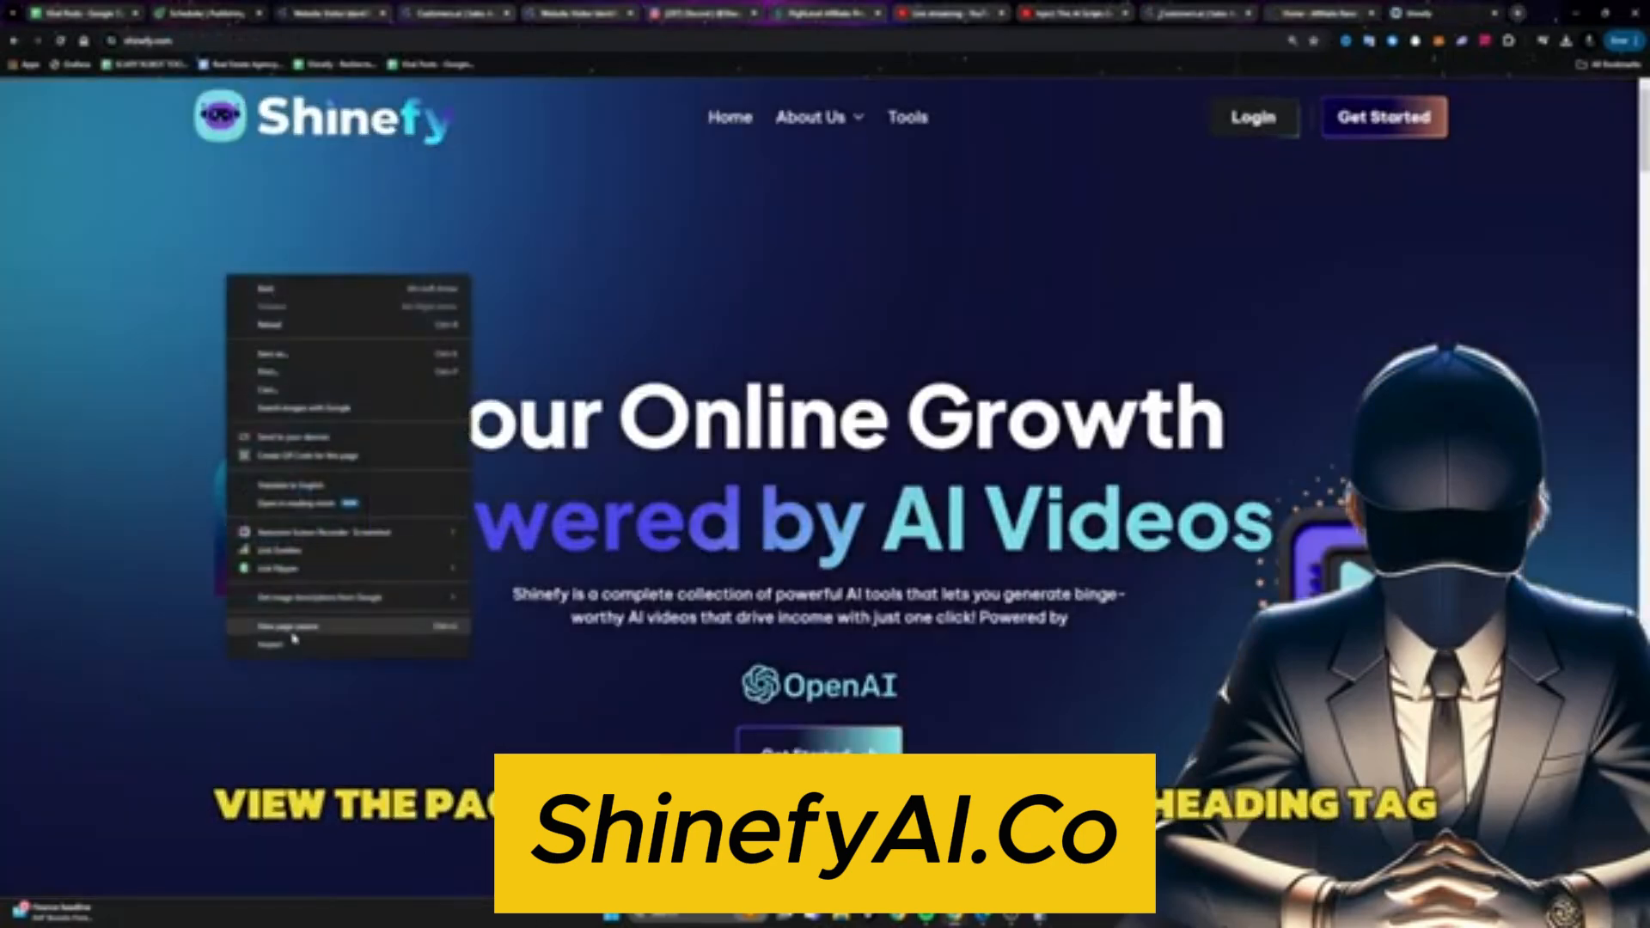
{"action": "left_click", "coordinate": [296, 633]}
{"action": "scroll", "coordinate": [825, 481], "scroll_direction": "down", "scroll_amount": 3}
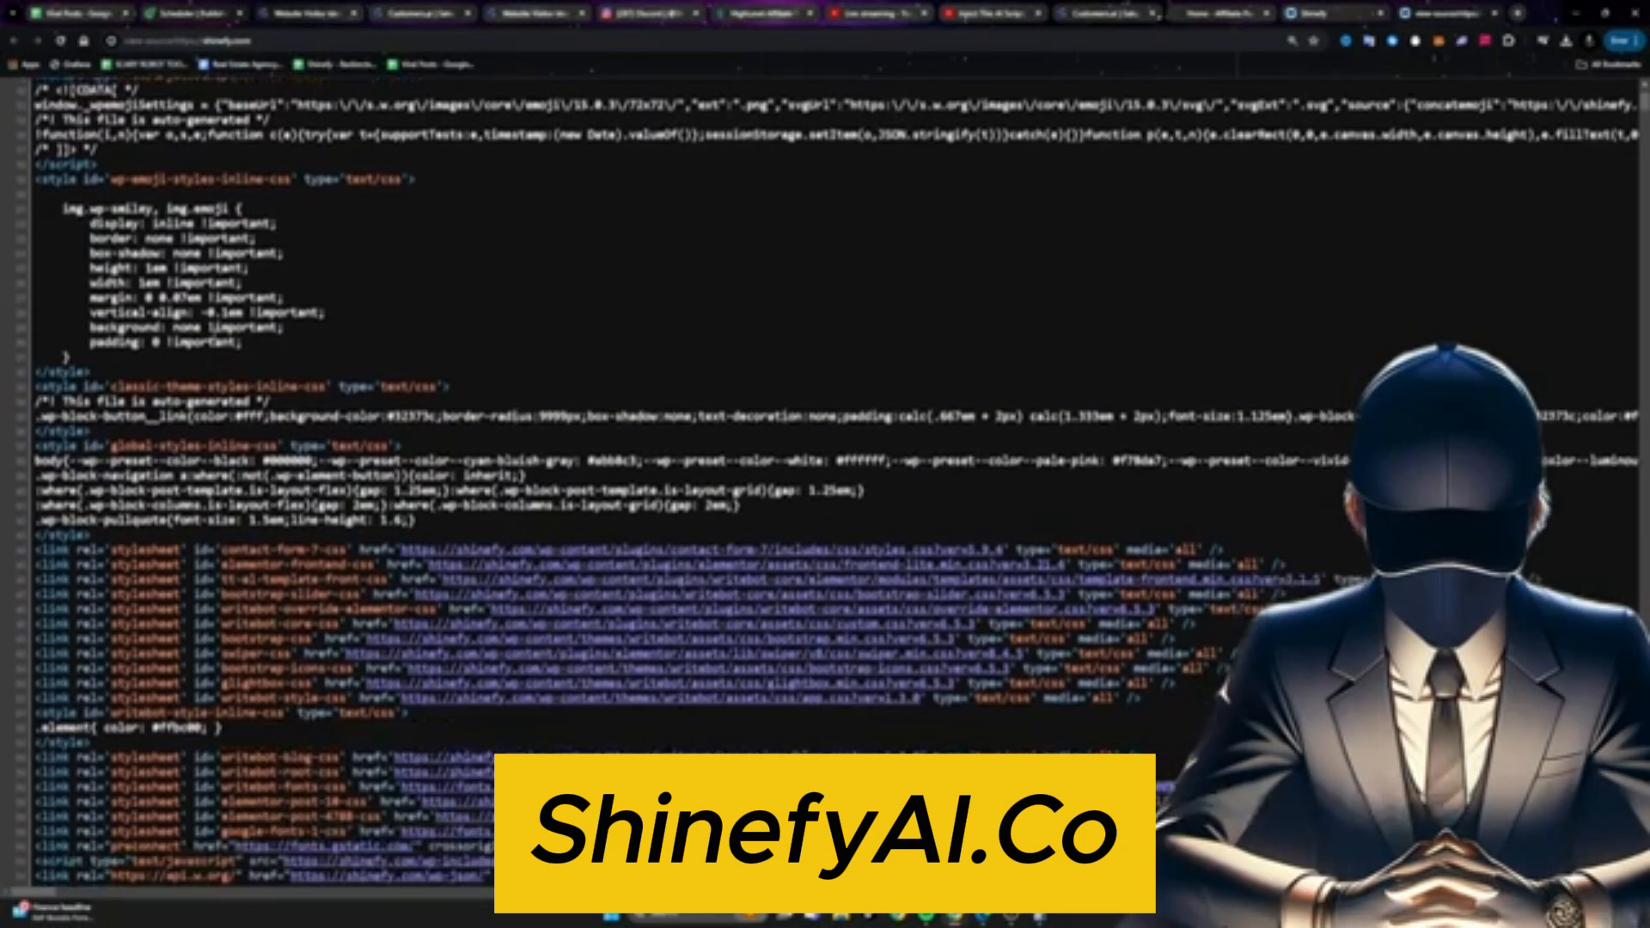
Step: Search the page source for "</head" and highlight the lines ending at the closing head tag
{"action": "key", "text": "ctrl+f"}
{"action": "type", "text": "</head"}
{"action": "left_click_drag", "start_coordinate": [294, 430], "coordinate": [228, 483]}
{"action": "scroll", "coordinate": [312, 448], "scroll_direction": "up", "scroll_amount": 2}
{"action": "scroll", "coordinate": [312, 449], "scroll_direction": "down", "scroll_amount": 2}
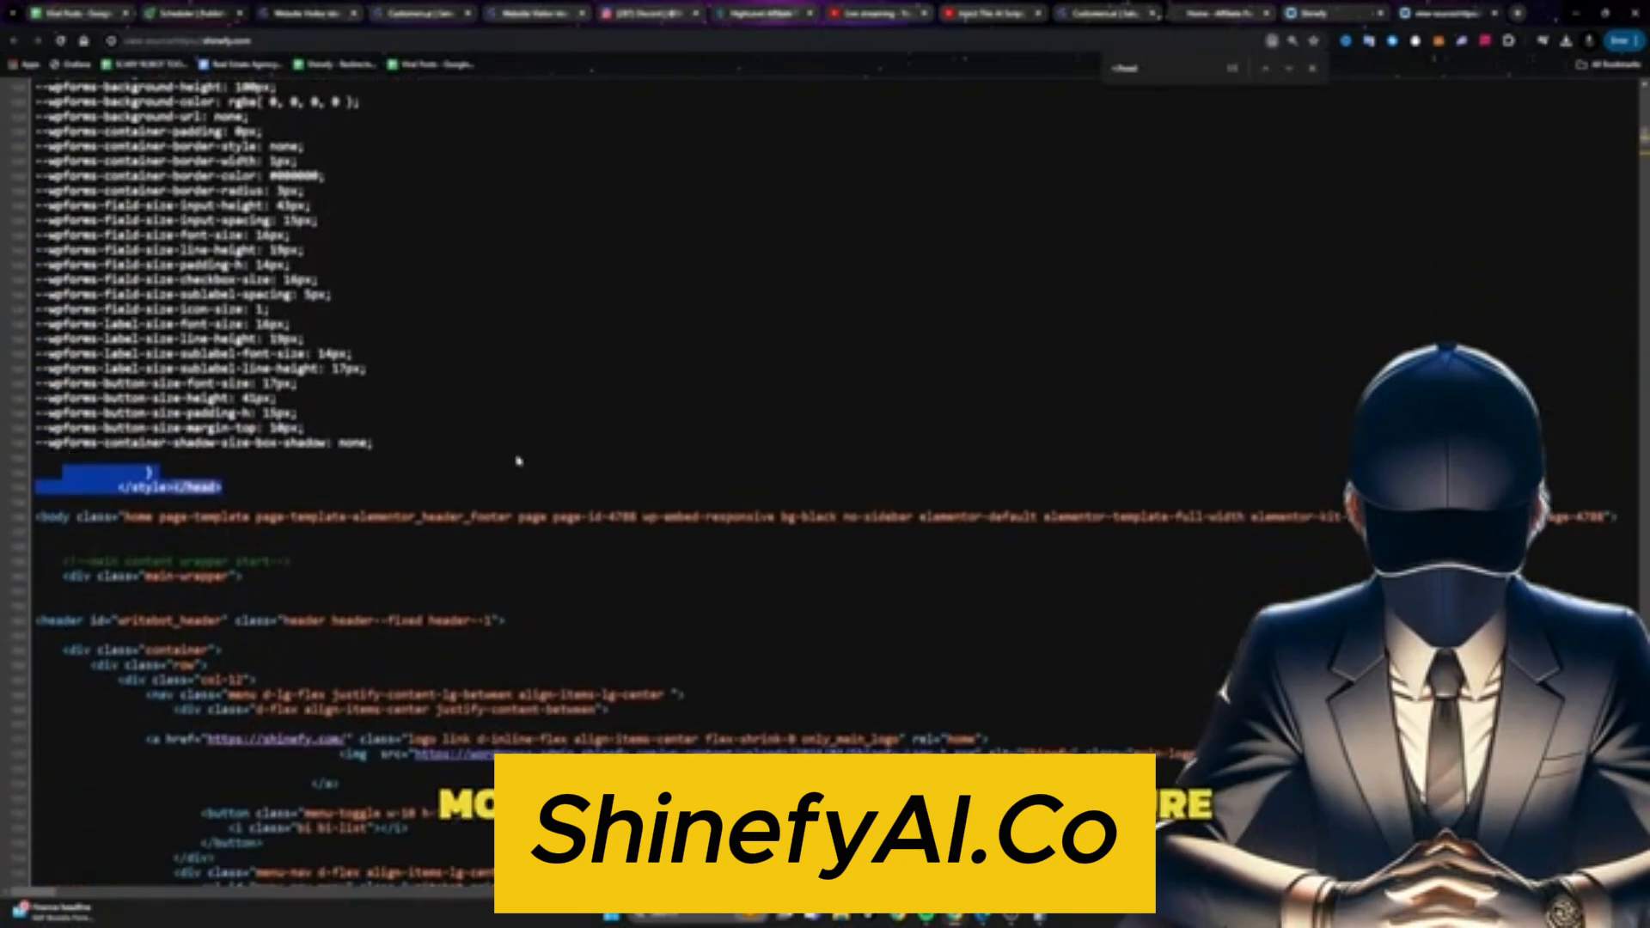
{"action": "scroll", "coordinate": [312, 449], "scroll_direction": "up", "scroll_amount": 5}
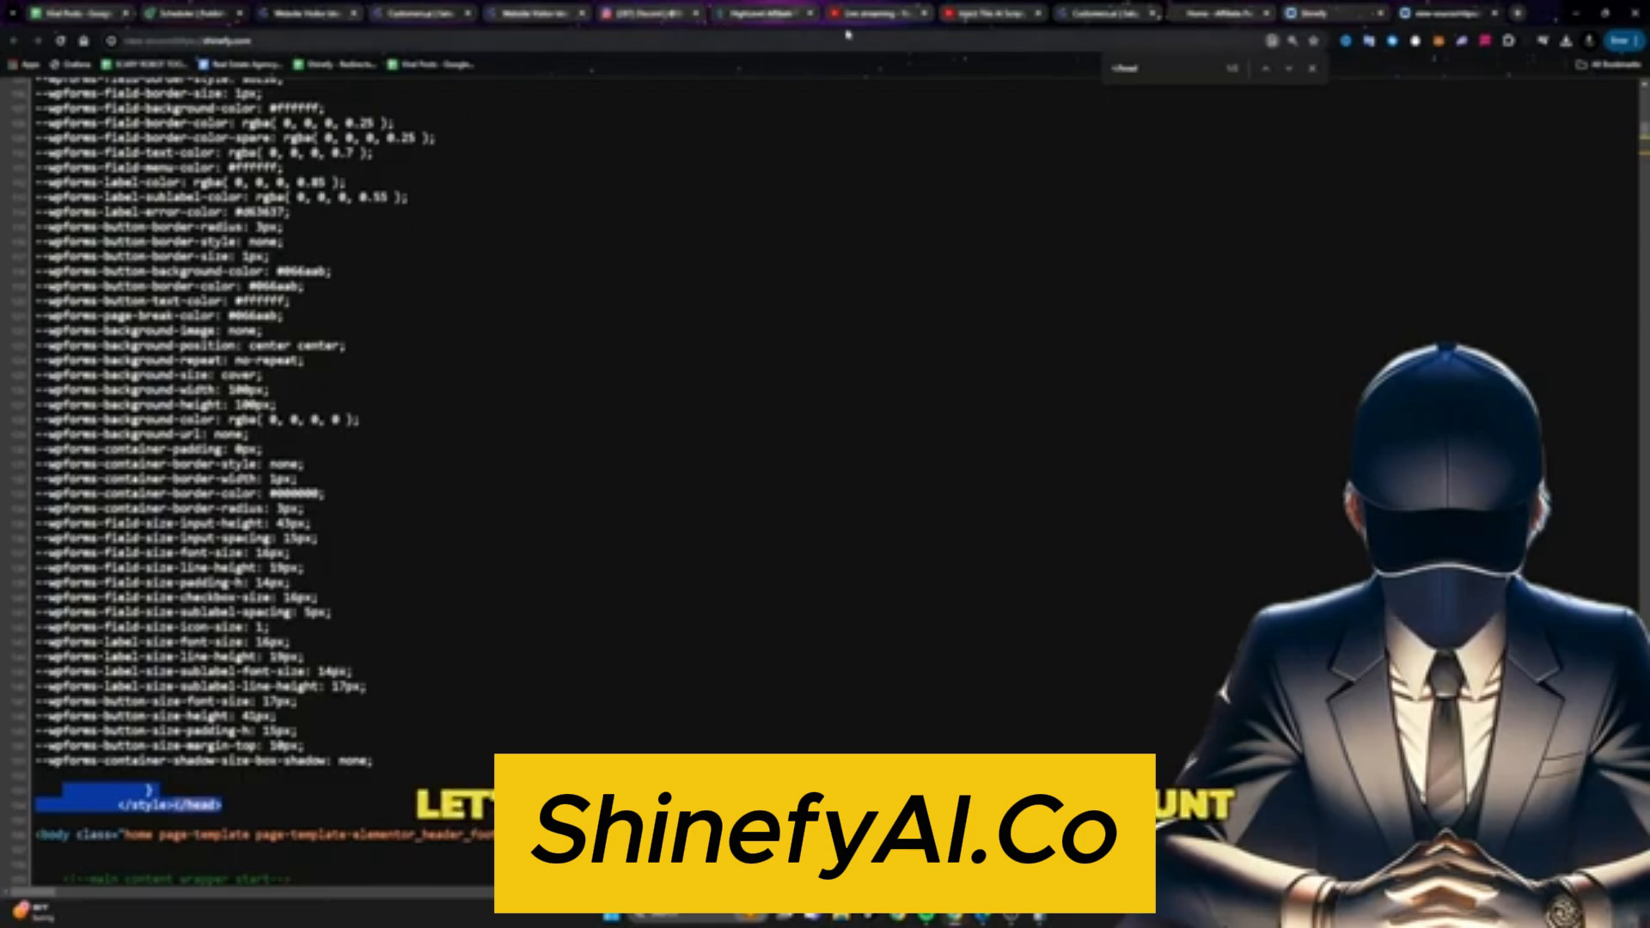
Step: Open gohighlevel.com in a new tab, enter the agency account, and switch to the Shine Ranker sub-account
{"action": "left_click", "coordinate": [1517, 13]}
{"action": "type", "text": "gohighlevel.com"}
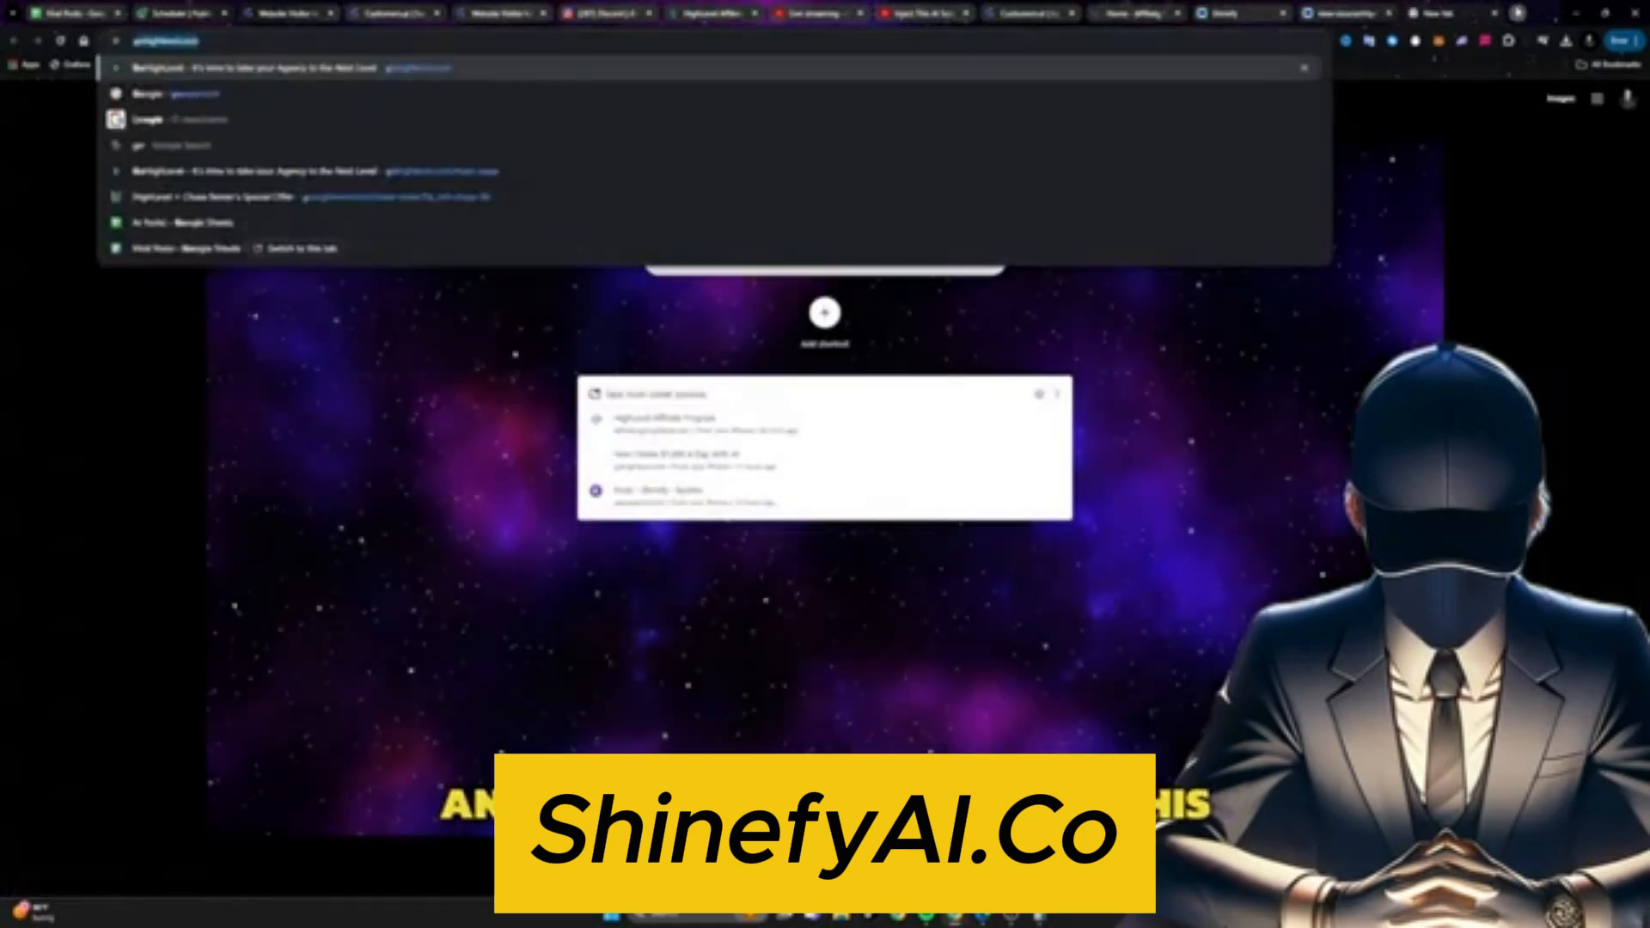
{"action": "key", "text": "Return"}
{"action": "left_click", "coordinate": [1190, 129]}
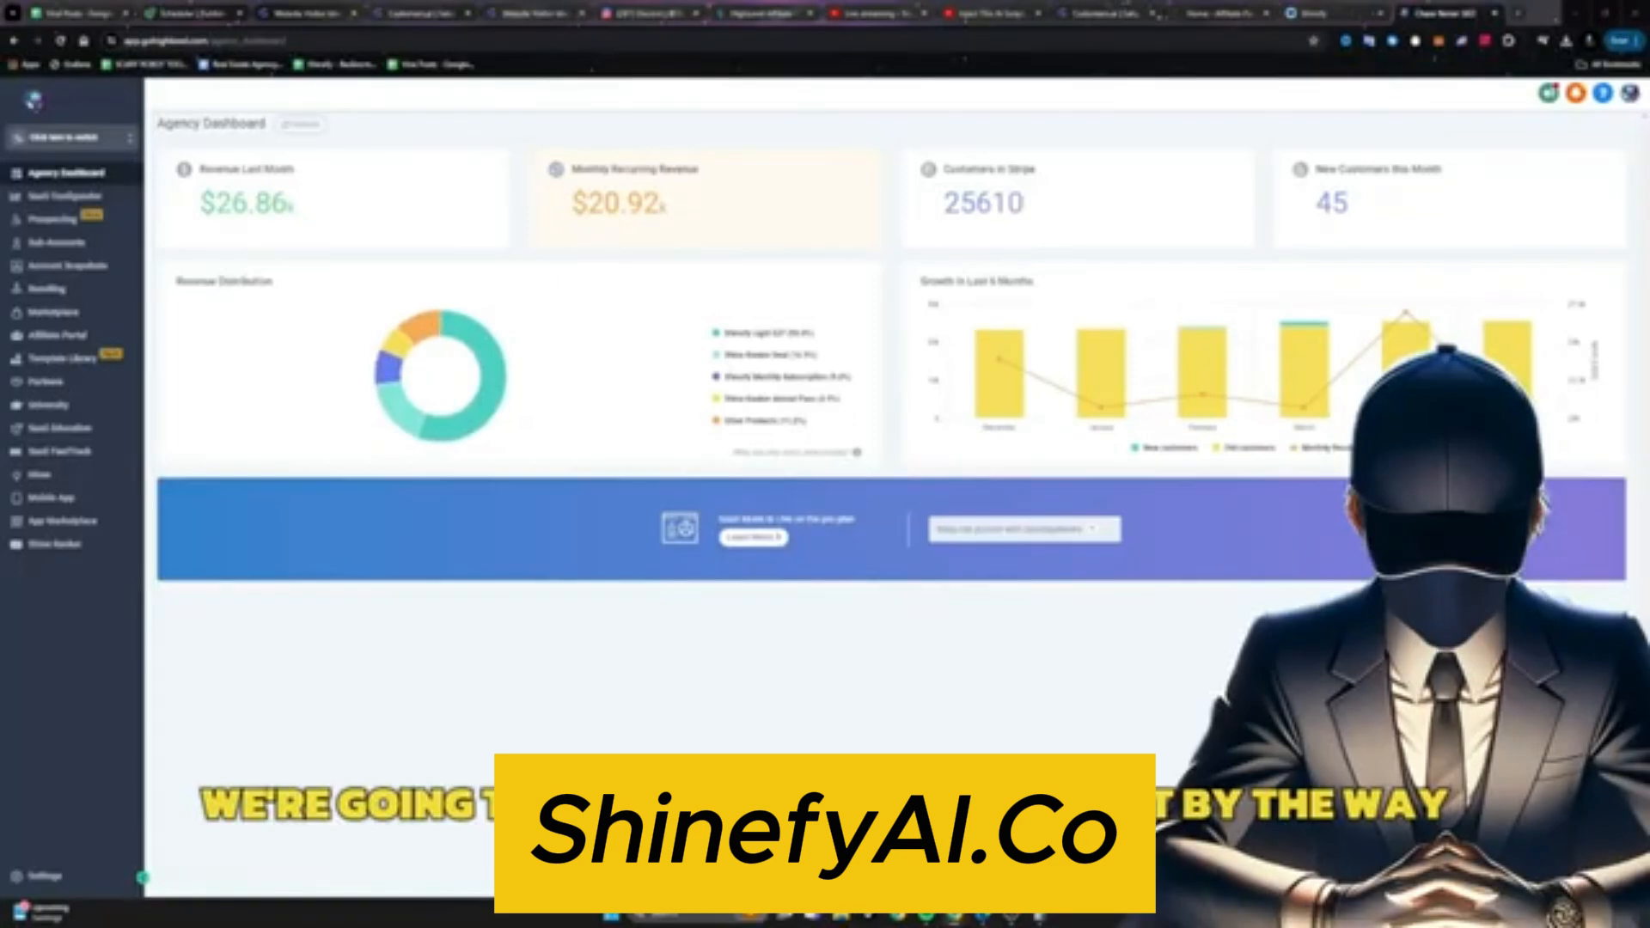
{"action": "left_click", "coordinate": [97, 144]}
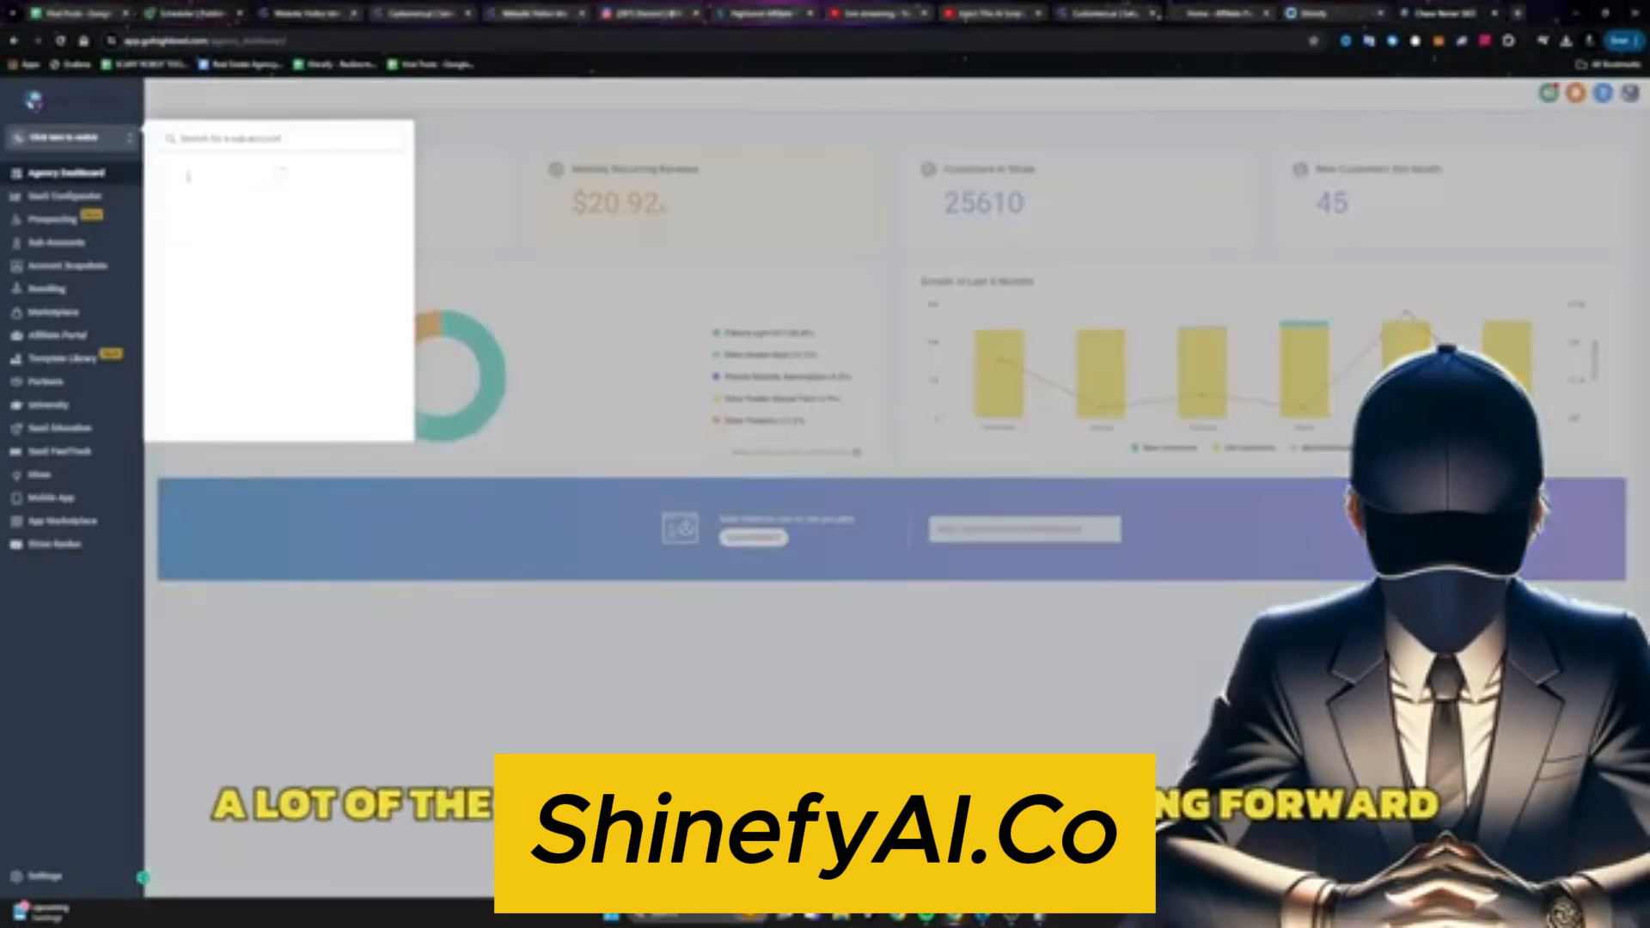
{"action": "left_click", "coordinate": [242, 201]}
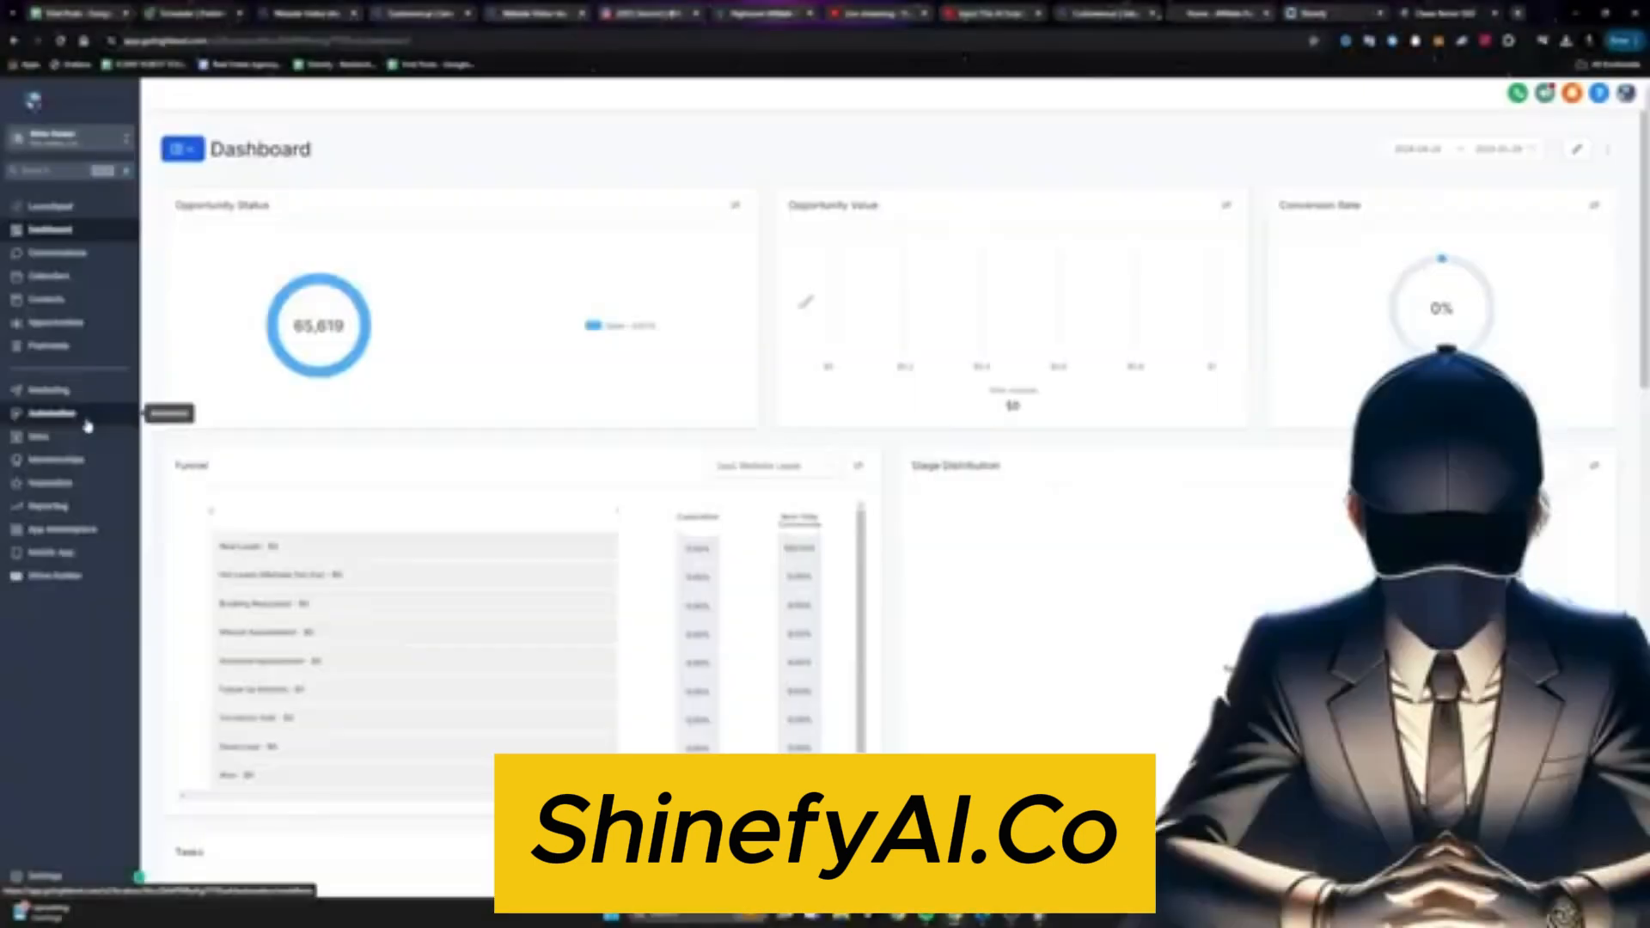
Step: Open the settings of the "! Instagram Promo 30 Day Trial Funnel" under Sites and highlight its head tracking code
{"action": "left_click", "coordinate": [86, 437]}
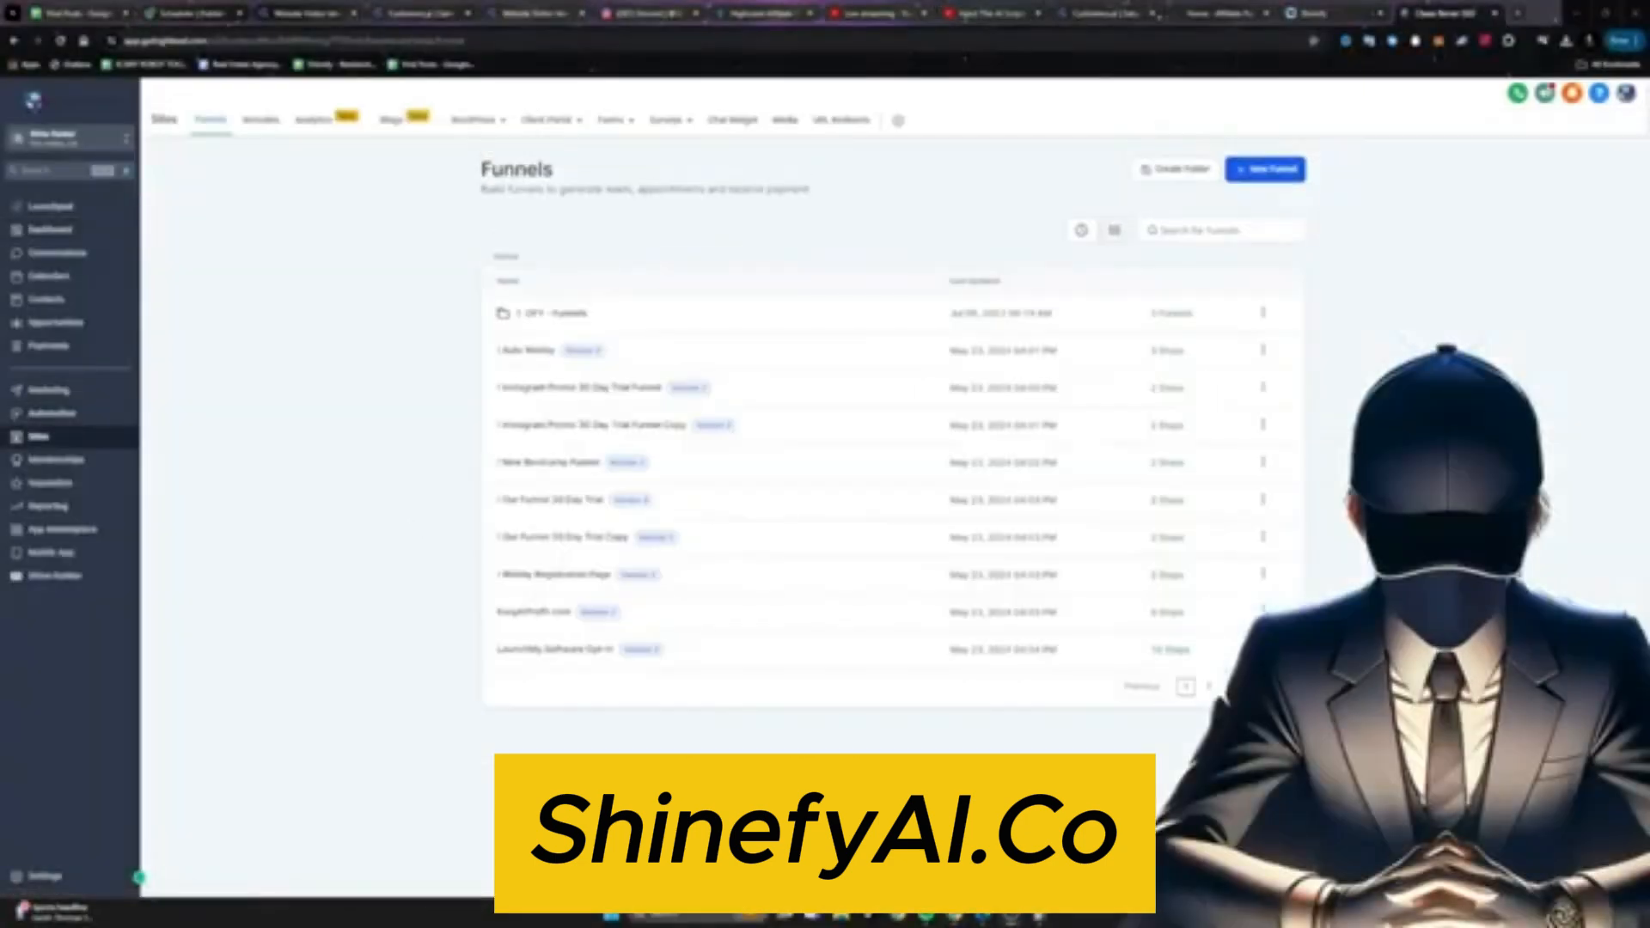
{"action": "left_click", "coordinate": [626, 396]}
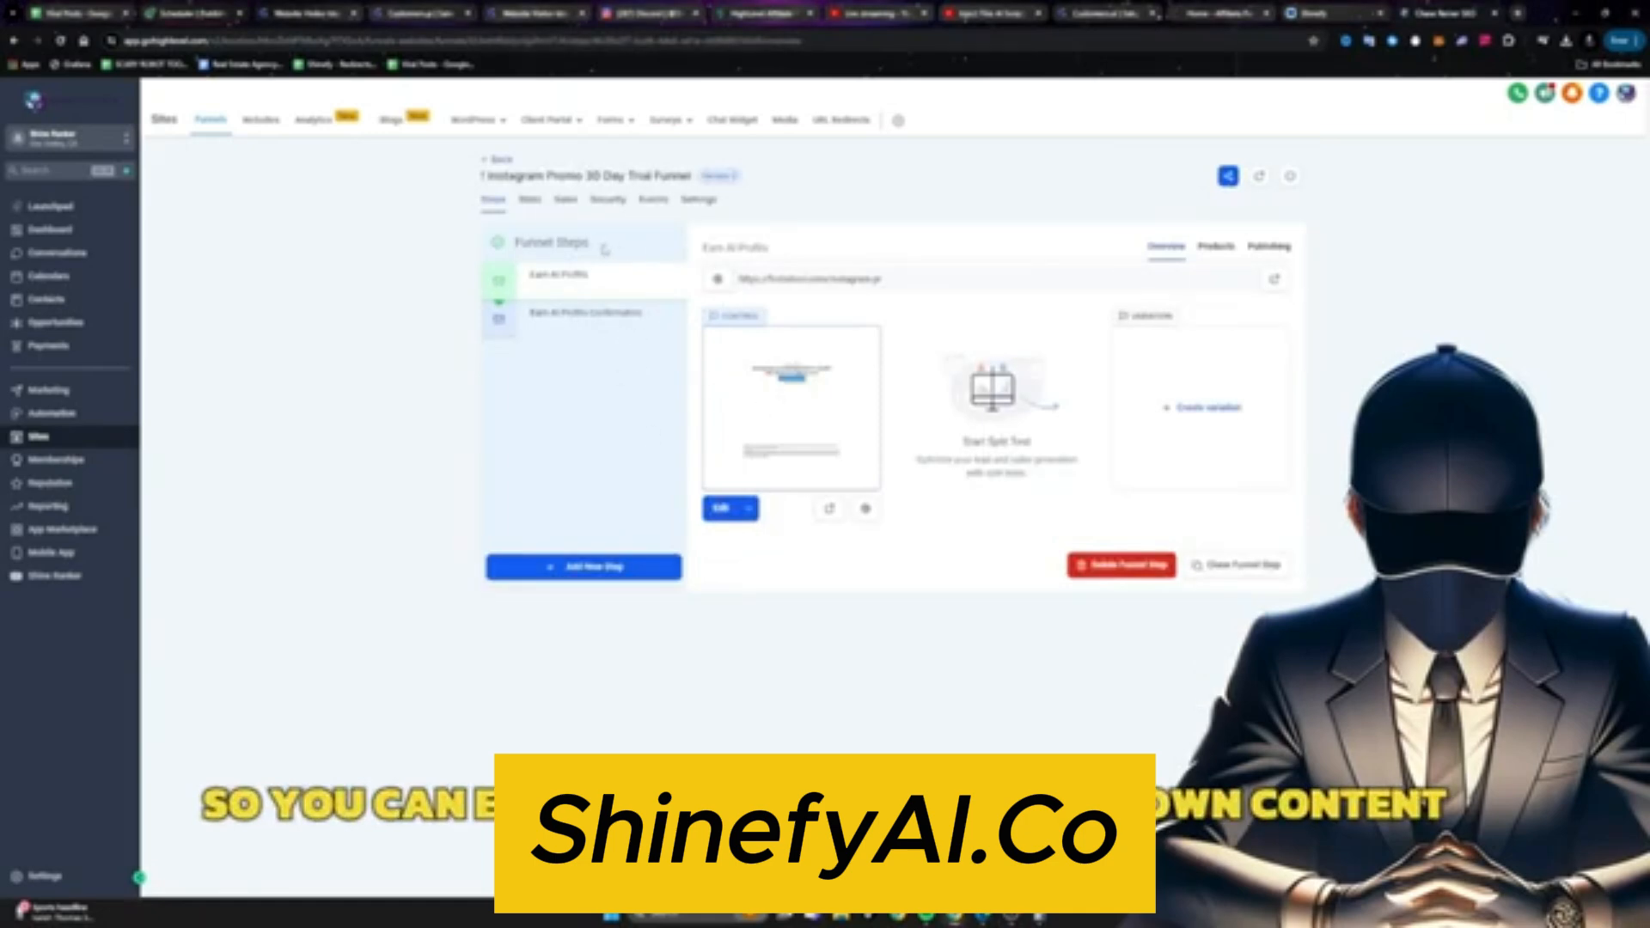
{"action": "left_click", "coordinate": [698, 200]}
{"action": "left_click_drag", "start_coordinate": [702, 428], "coordinate": [484, 418]}
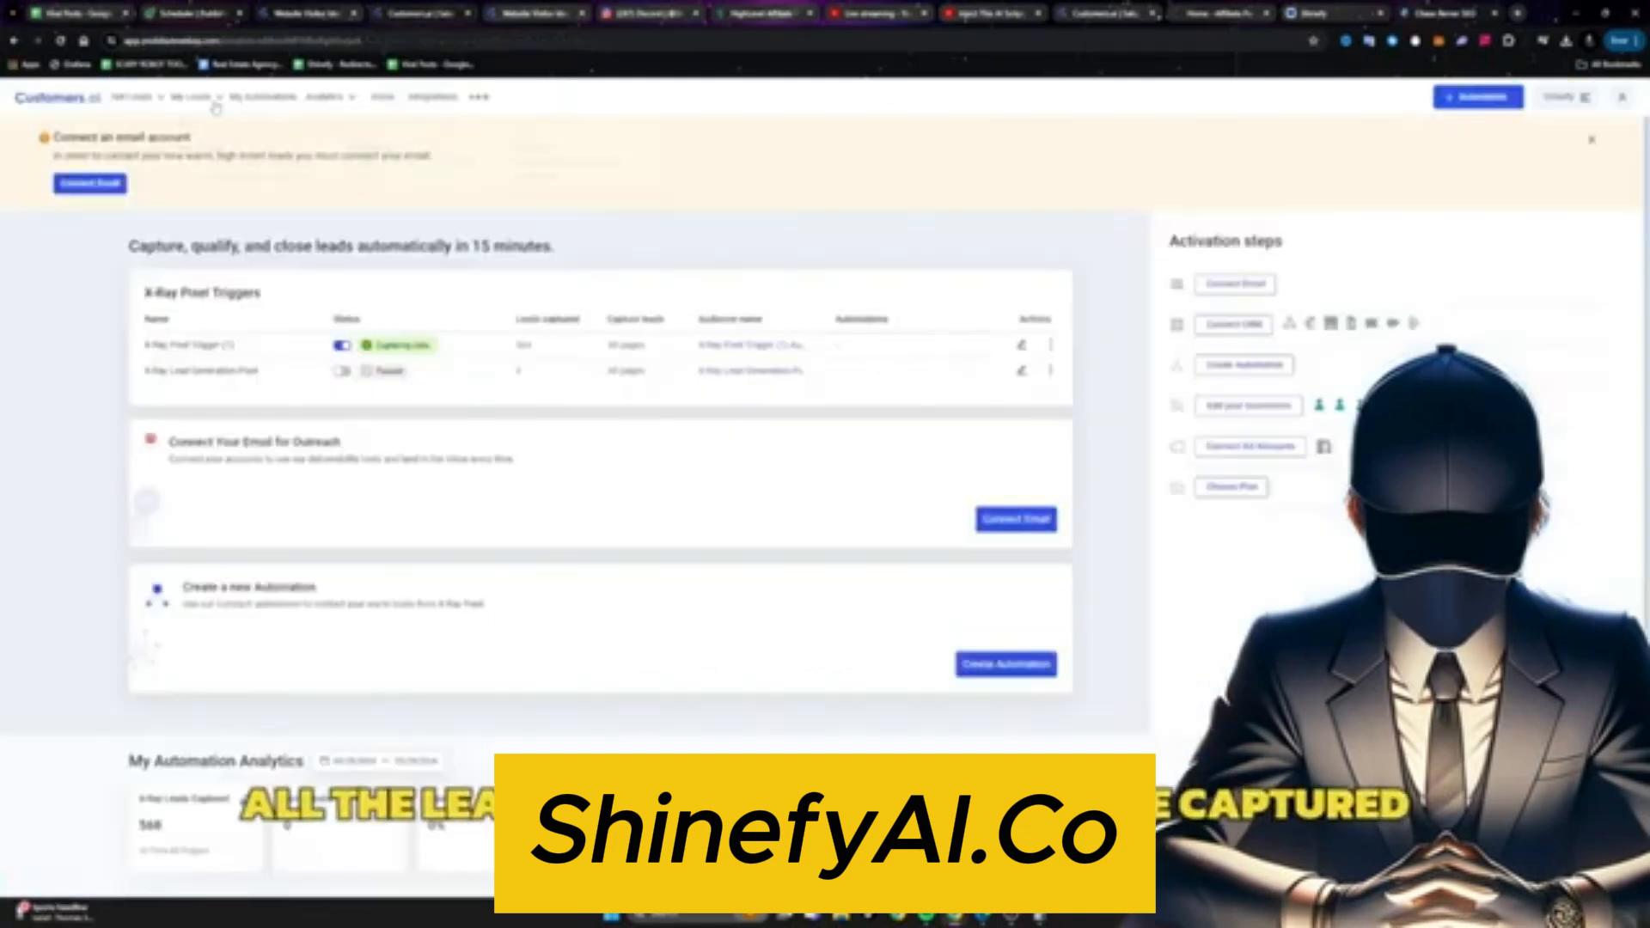
Step: Highlight the captured X-Ray leads figure in the automation analytics on the Customers.ai dashboard
{"action": "mouse_move", "coordinate": [211, 133]}
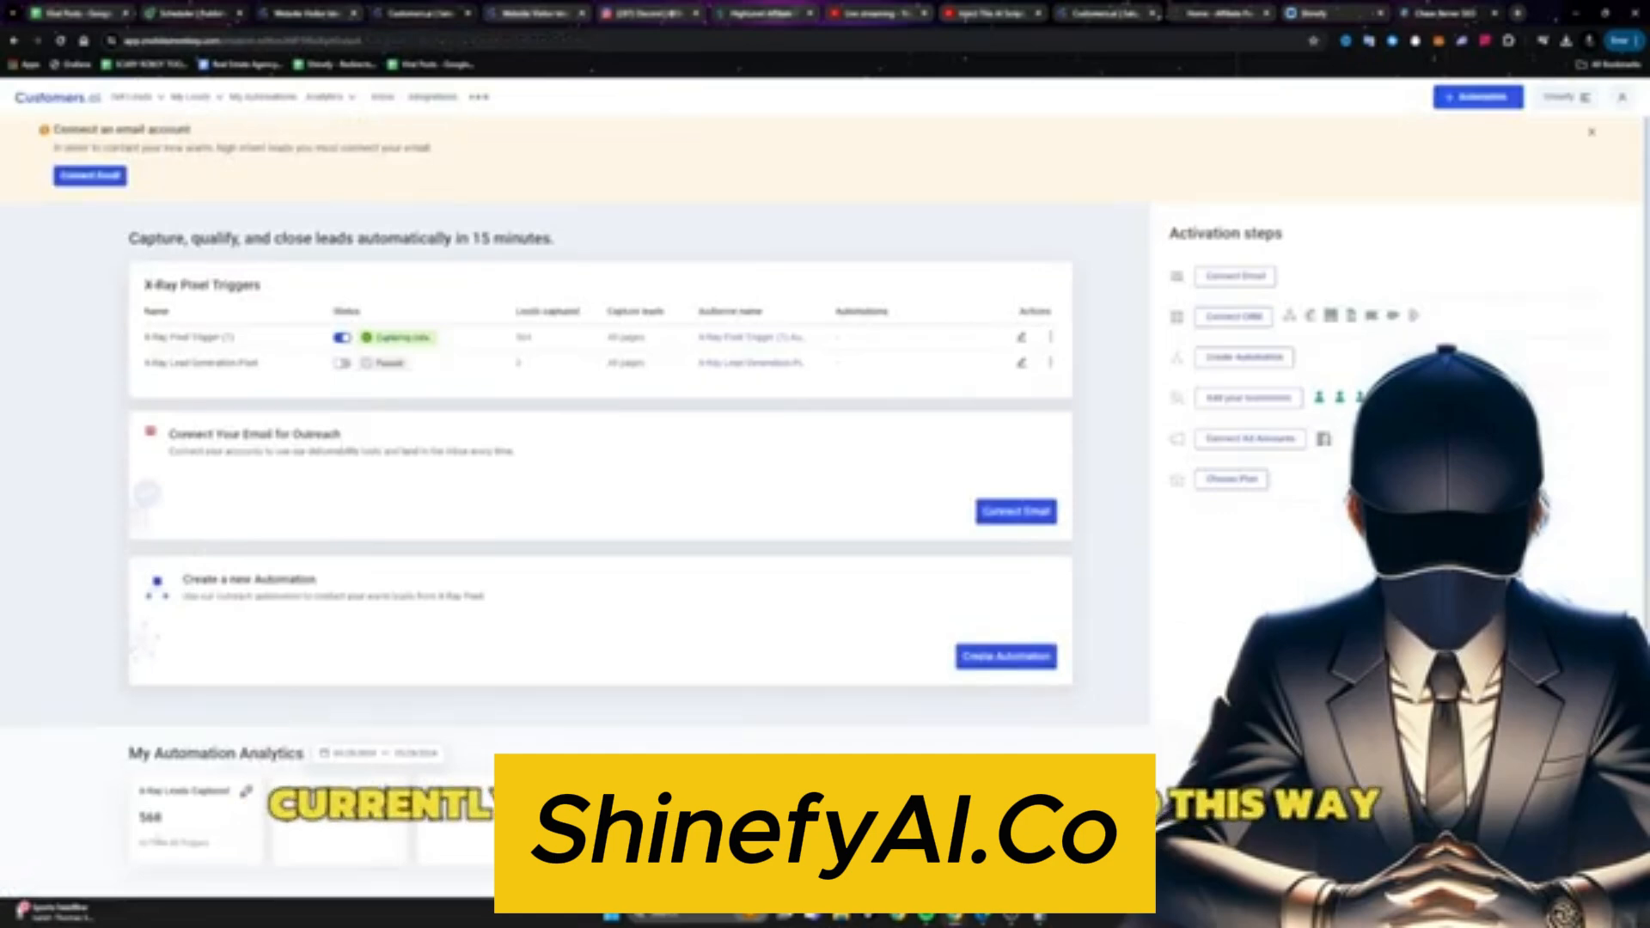
{"action": "double_click", "coordinate": [174, 817]}
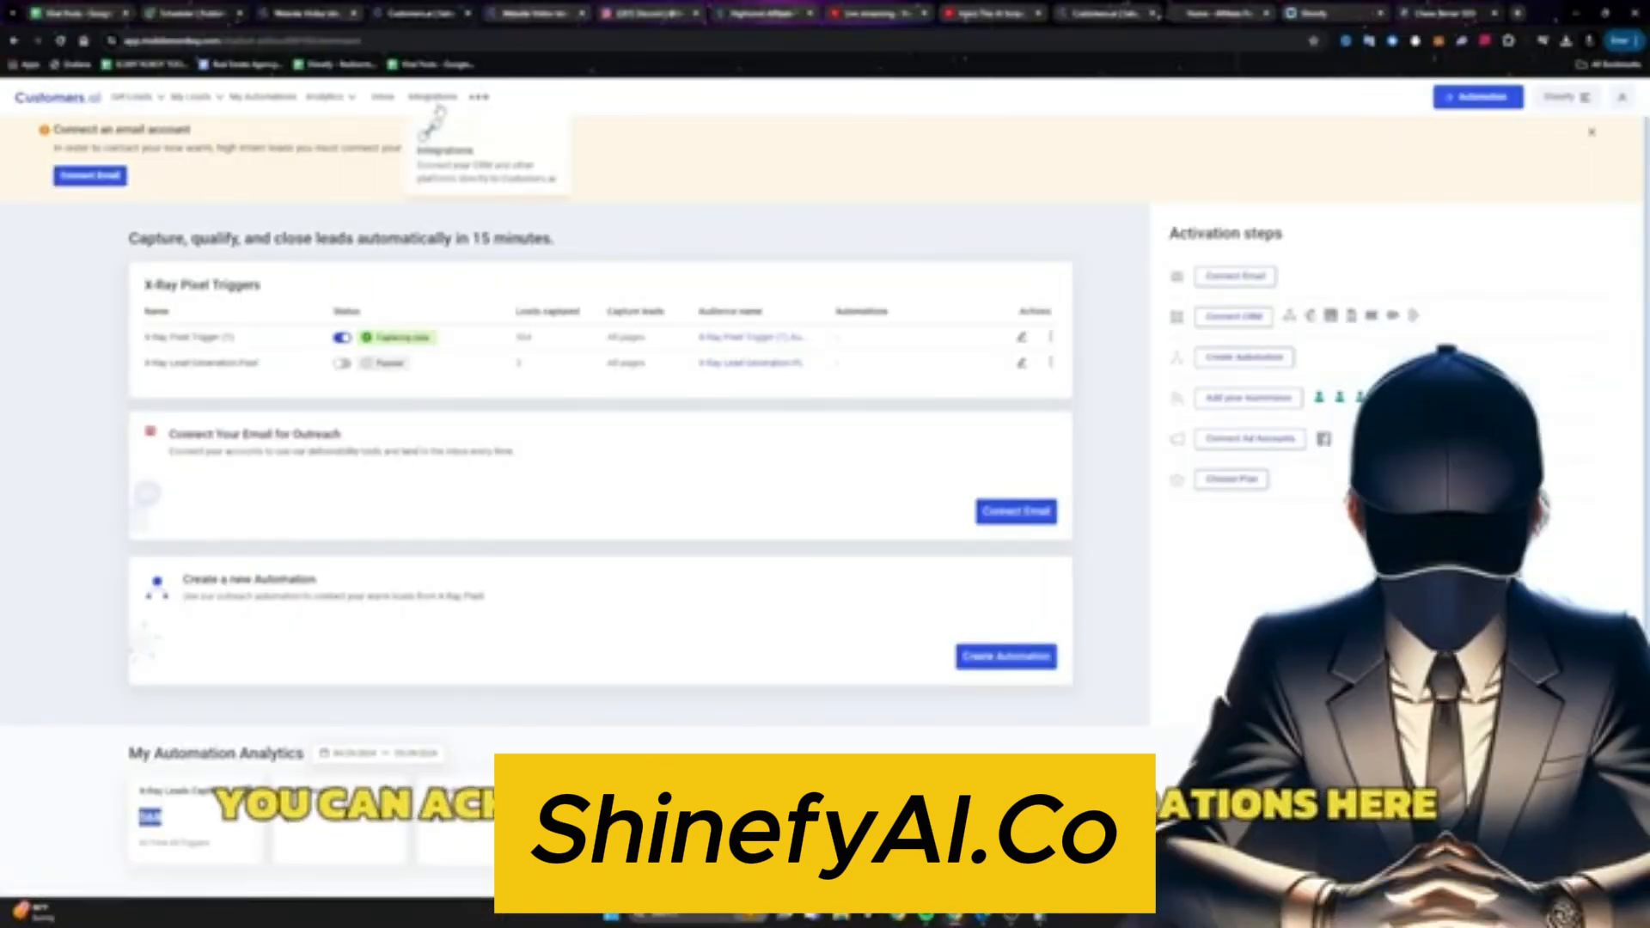
Step: Review the available integrations and expand the contact sync settings of the HighLevel CRM connection
{"action": "left_click", "coordinate": [432, 96]}
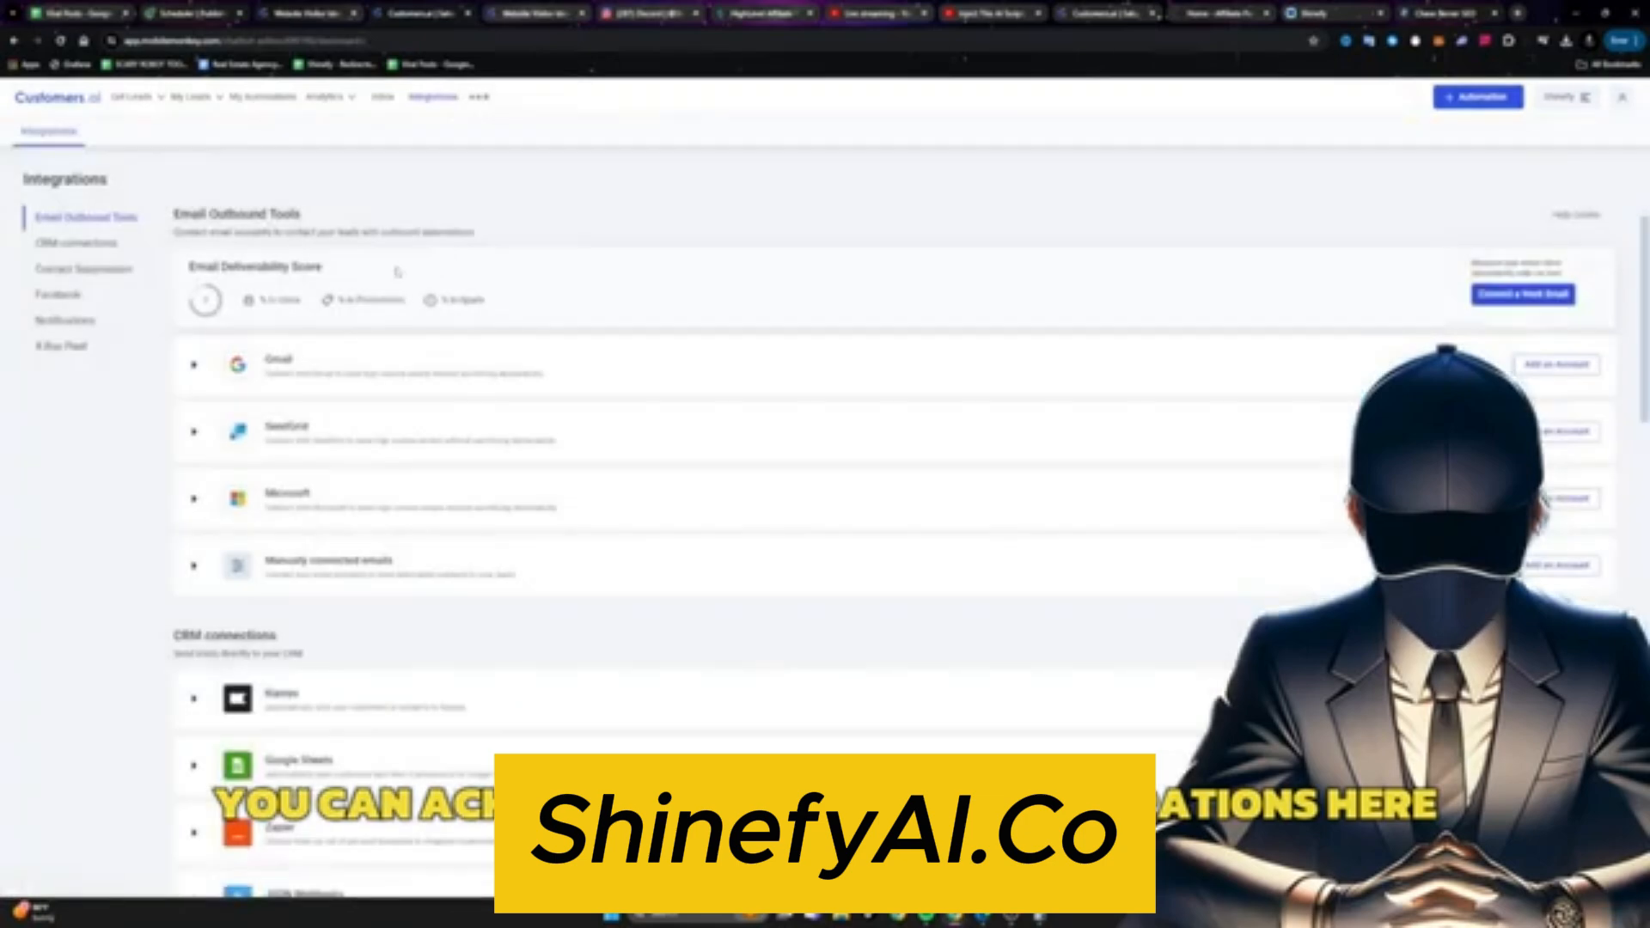
{"action": "scroll", "coordinate": [396, 272], "scroll_direction": "down", "scroll_amount": 7}
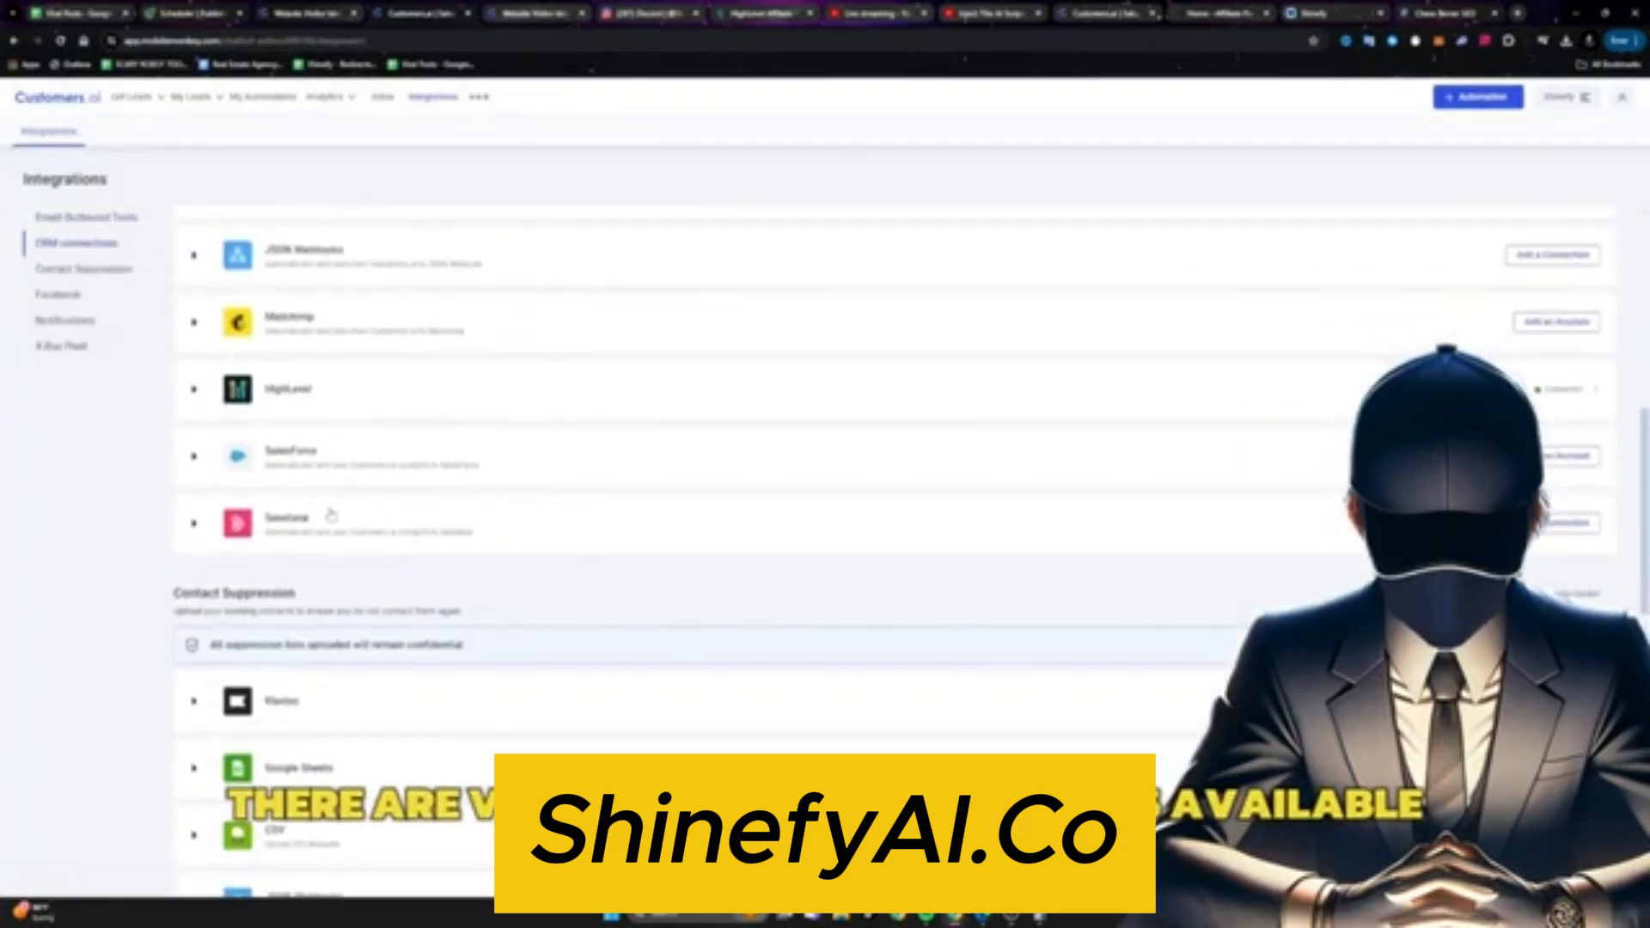
{"action": "scroll", "coordinate": [331, 516], "scroll_direction": "down", "scroll_amount": 2}
{"action": "scroll", "coordinate": [446, 490], "scroll_direction": "up", "scroll_amount": 1}
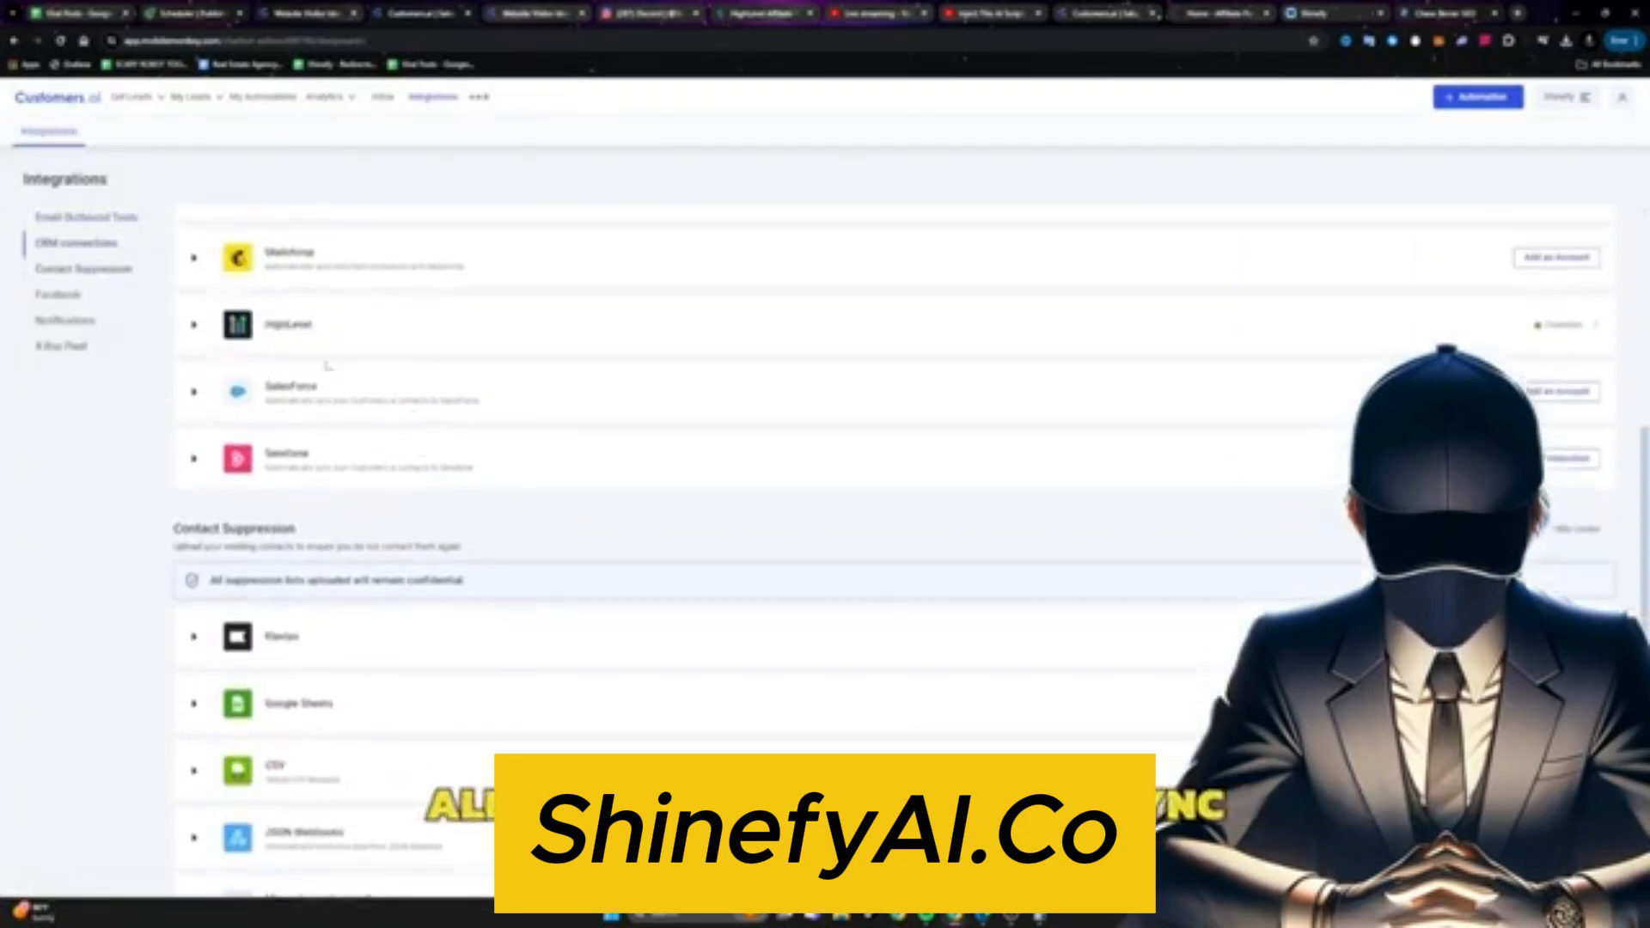
{"action": "scroll", "coordinate": [327, 378], "scroll_direction": "up", "scroll_amount": 1}
{"action": "scroll", "coordinate": [324, 412], "scroll_direction": "down", "scroll_amount": 3}
{"action": "scroll", "coordinate": [323, 420], "scroll_direction": "down", "scroll_amount": 1}
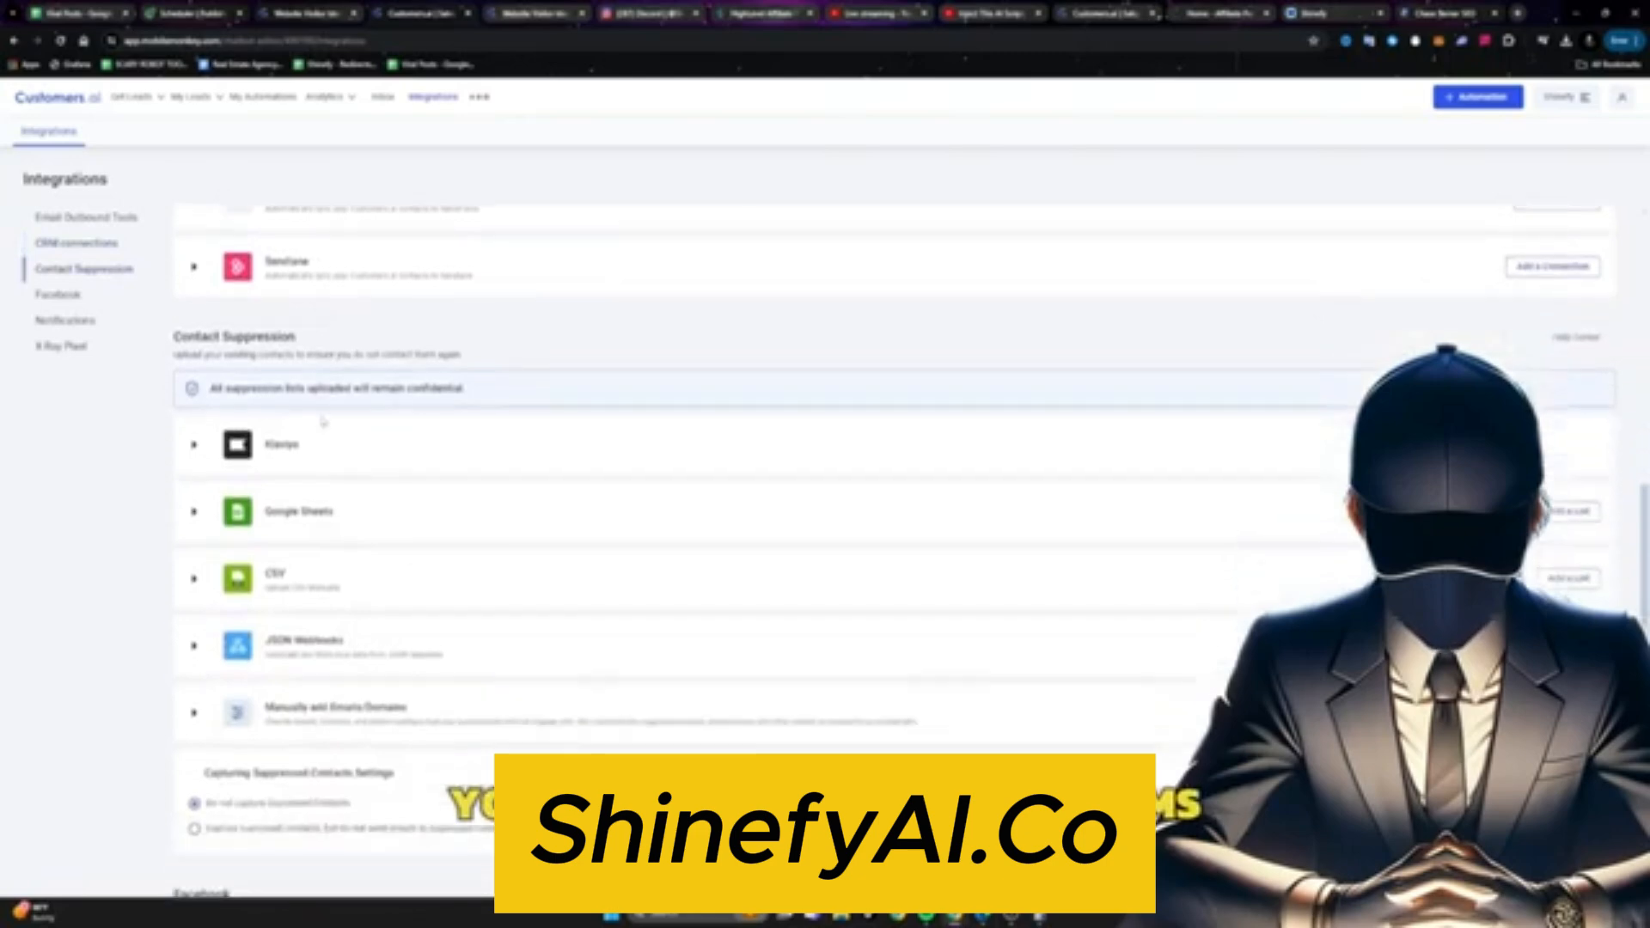
{"action": "scroll", "coordinate": [323, 421], "scroll_direction": "up", "scroll_amount": 3}
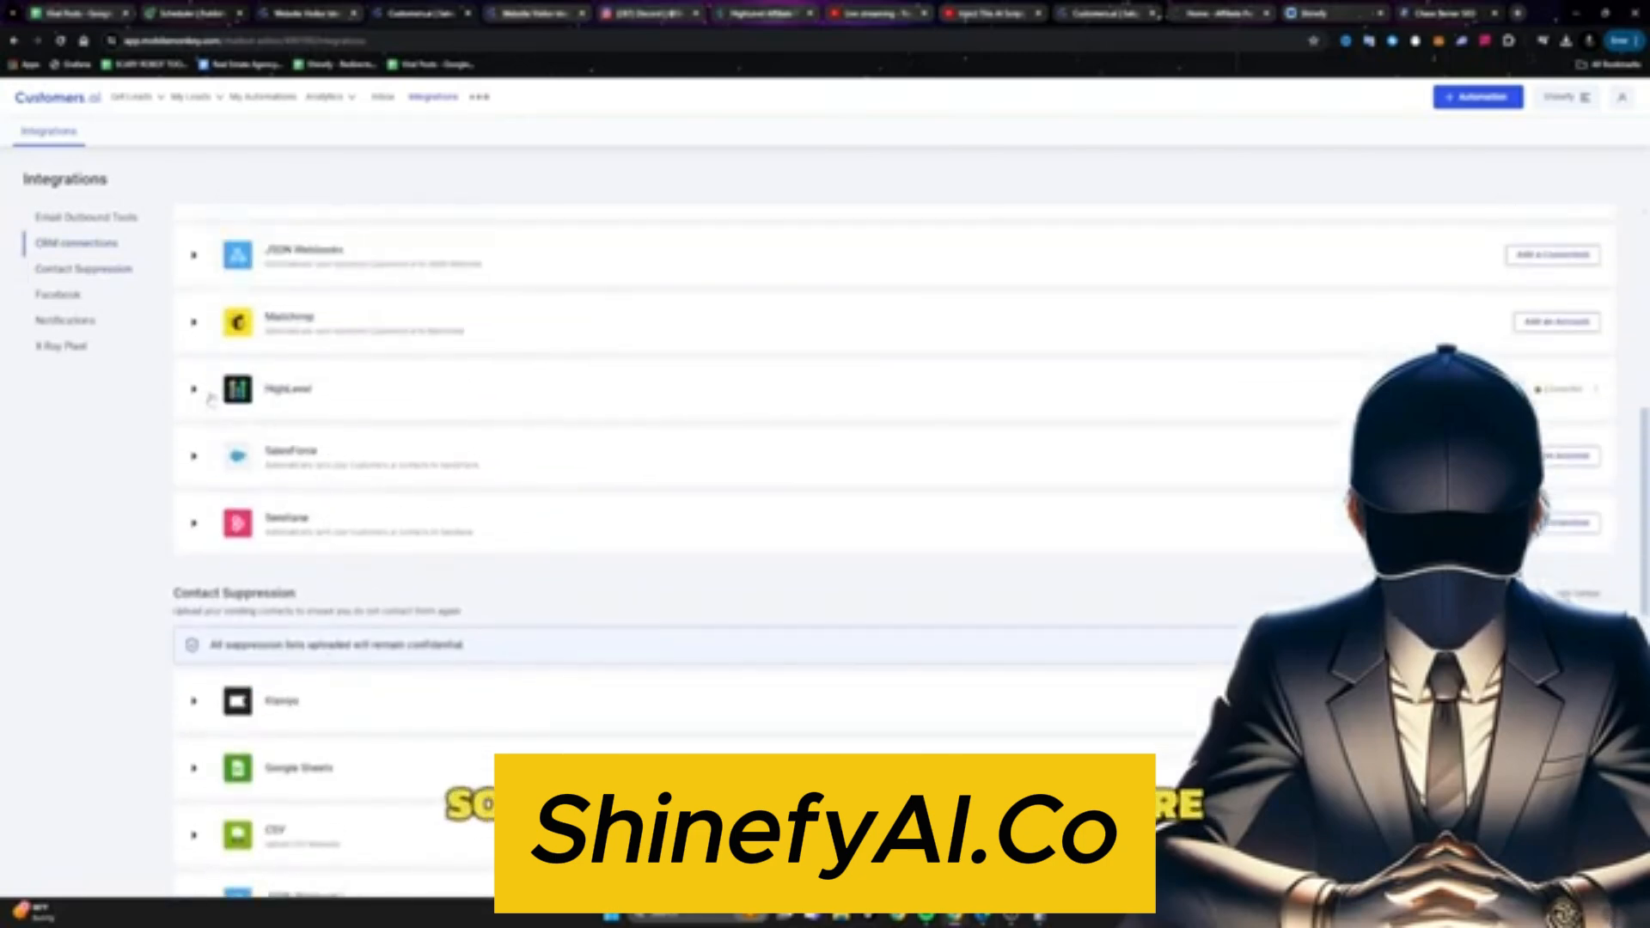
{"action": "left_click", "coordinate": [204, 392]}
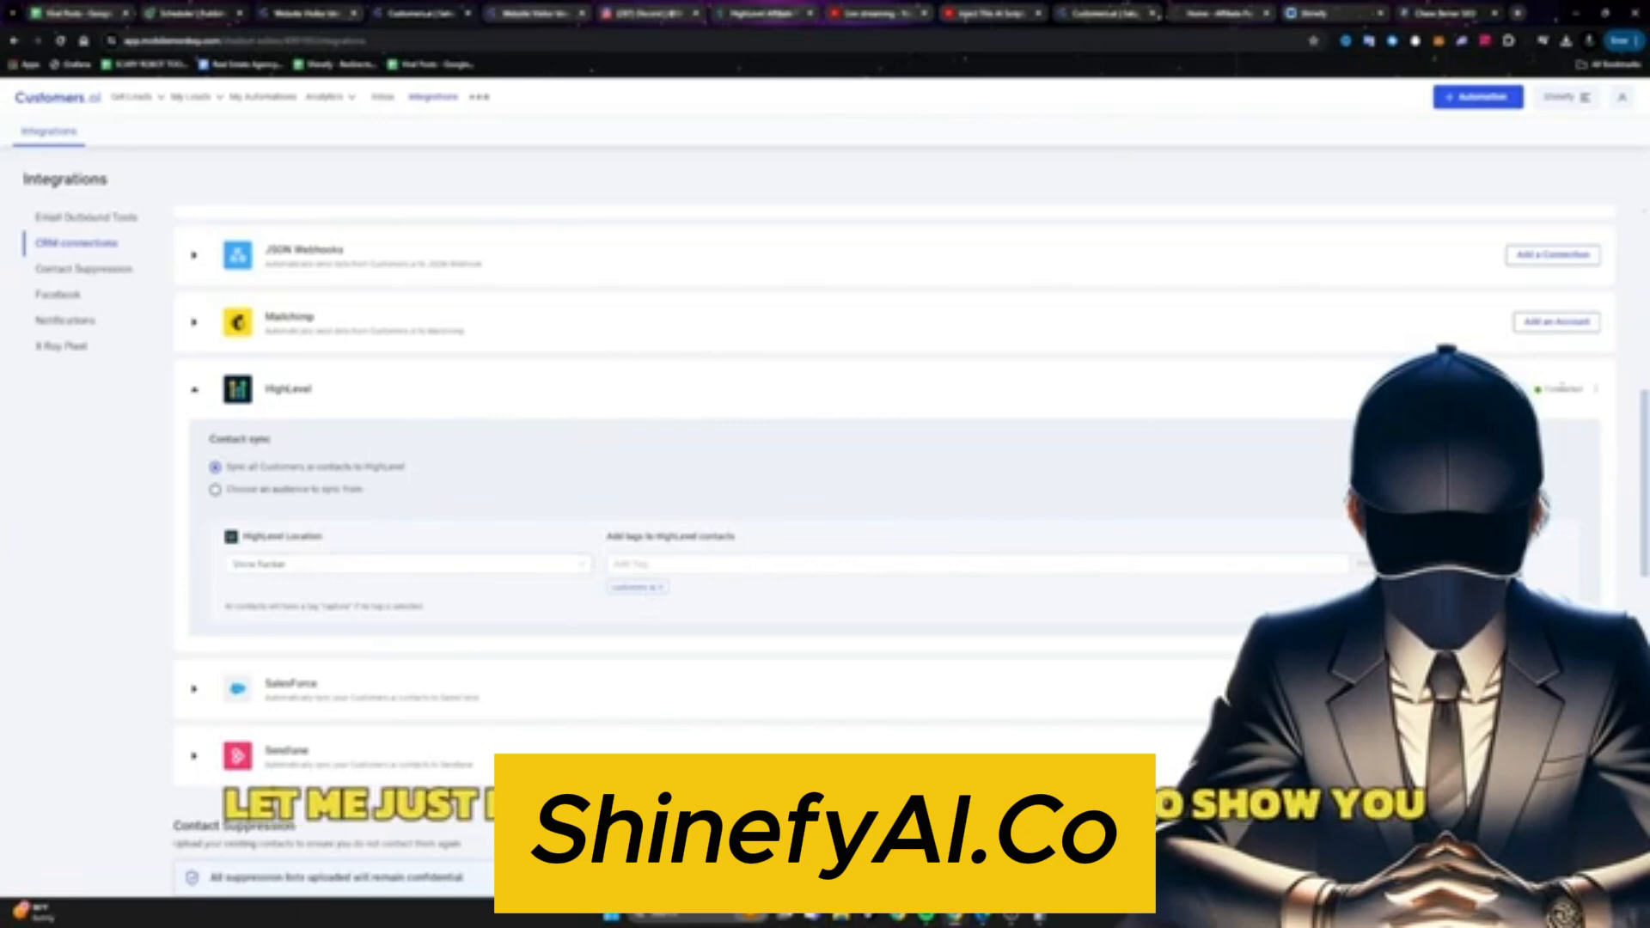
Step: Reconnect the HighLevel integration and choose the Shine Ranker account to link with Customers.ai
{"action": "left_click", "coordinate": [1594, 392]}
{"action": "left_click", "coordinate": [1566, 413]}
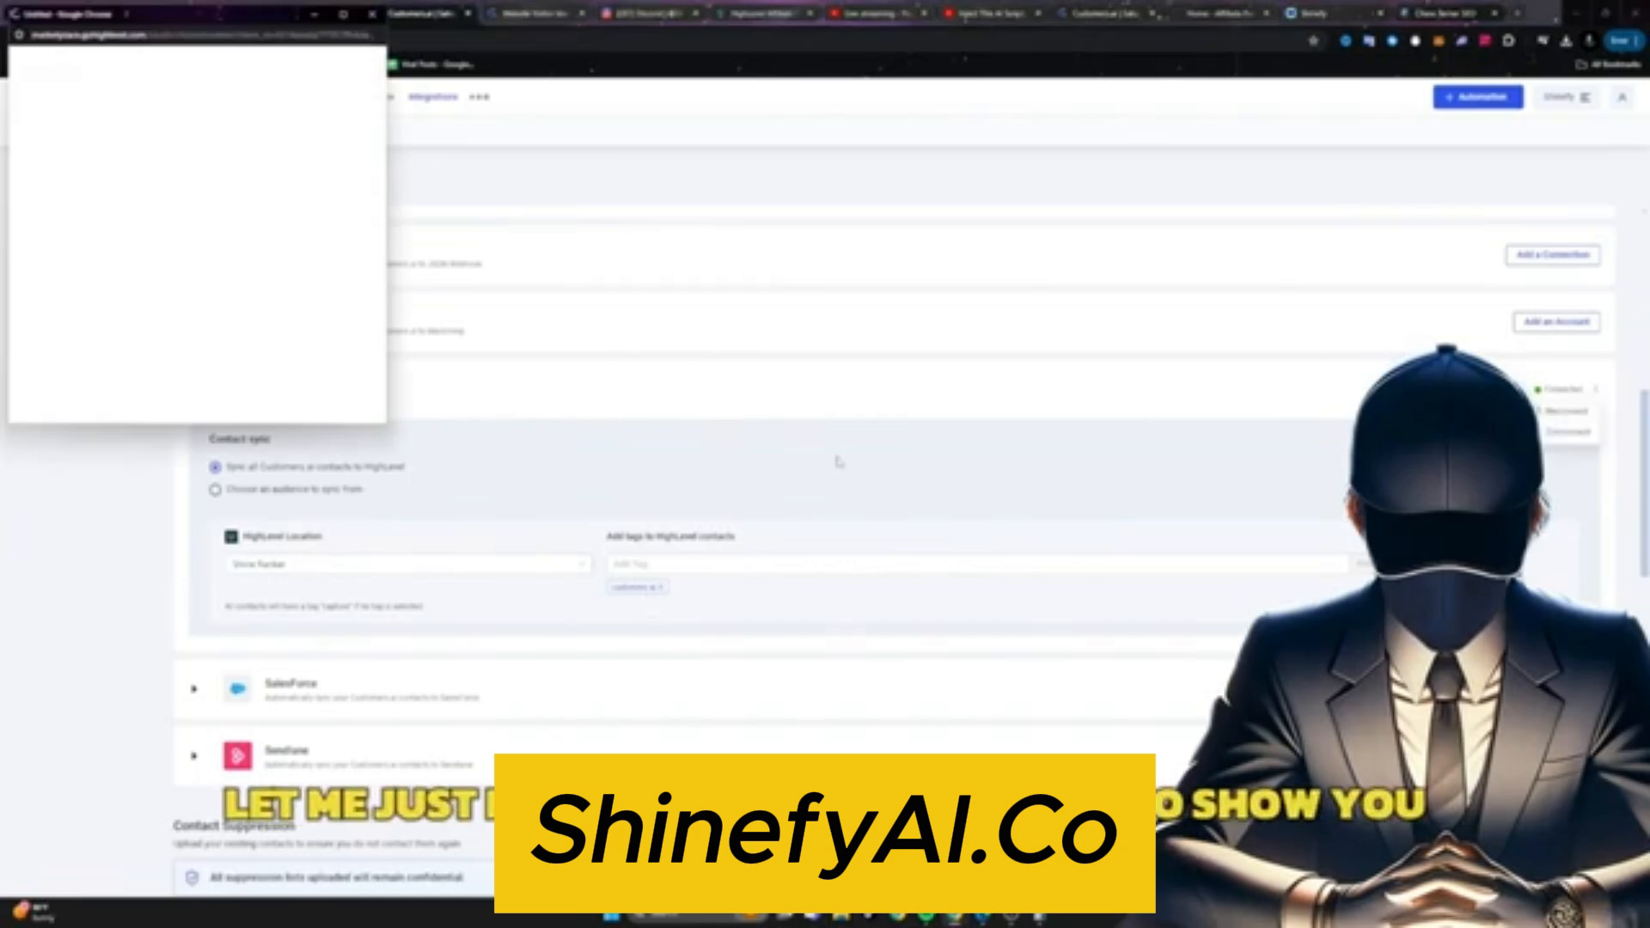
{"action": "left_click_drag", "start_coordinate": [167, 12], "coordinate": [249, 76]}
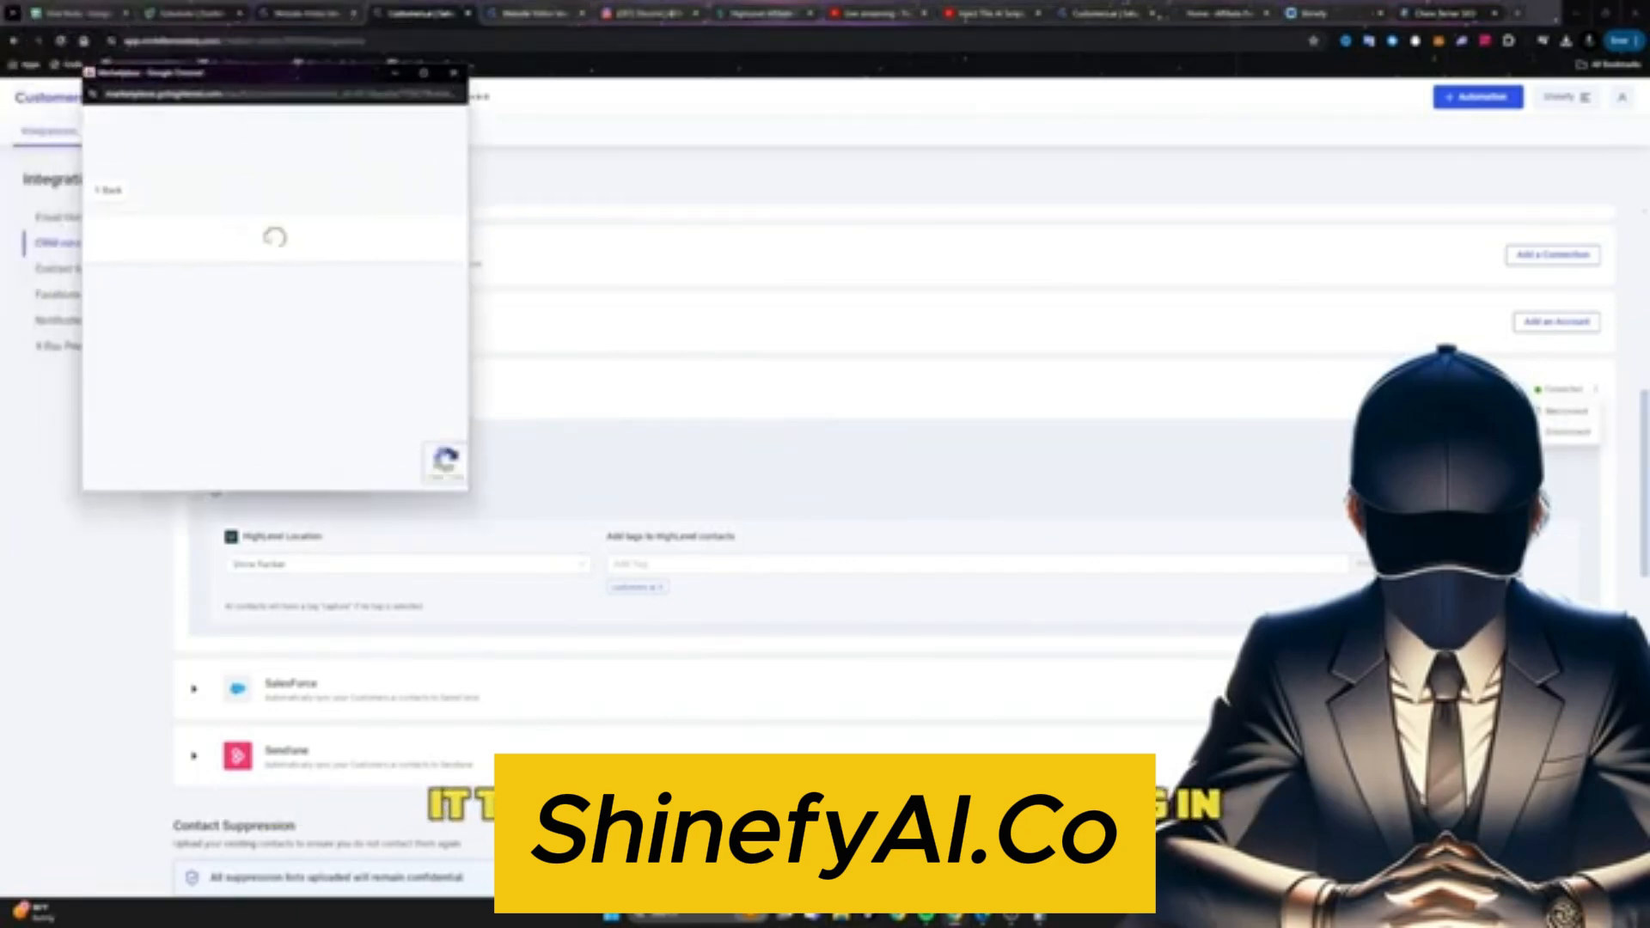
{"action": "scroll", "coordinate": [234, 357], "scroll_direction": "down", "scroll_amount": 2}
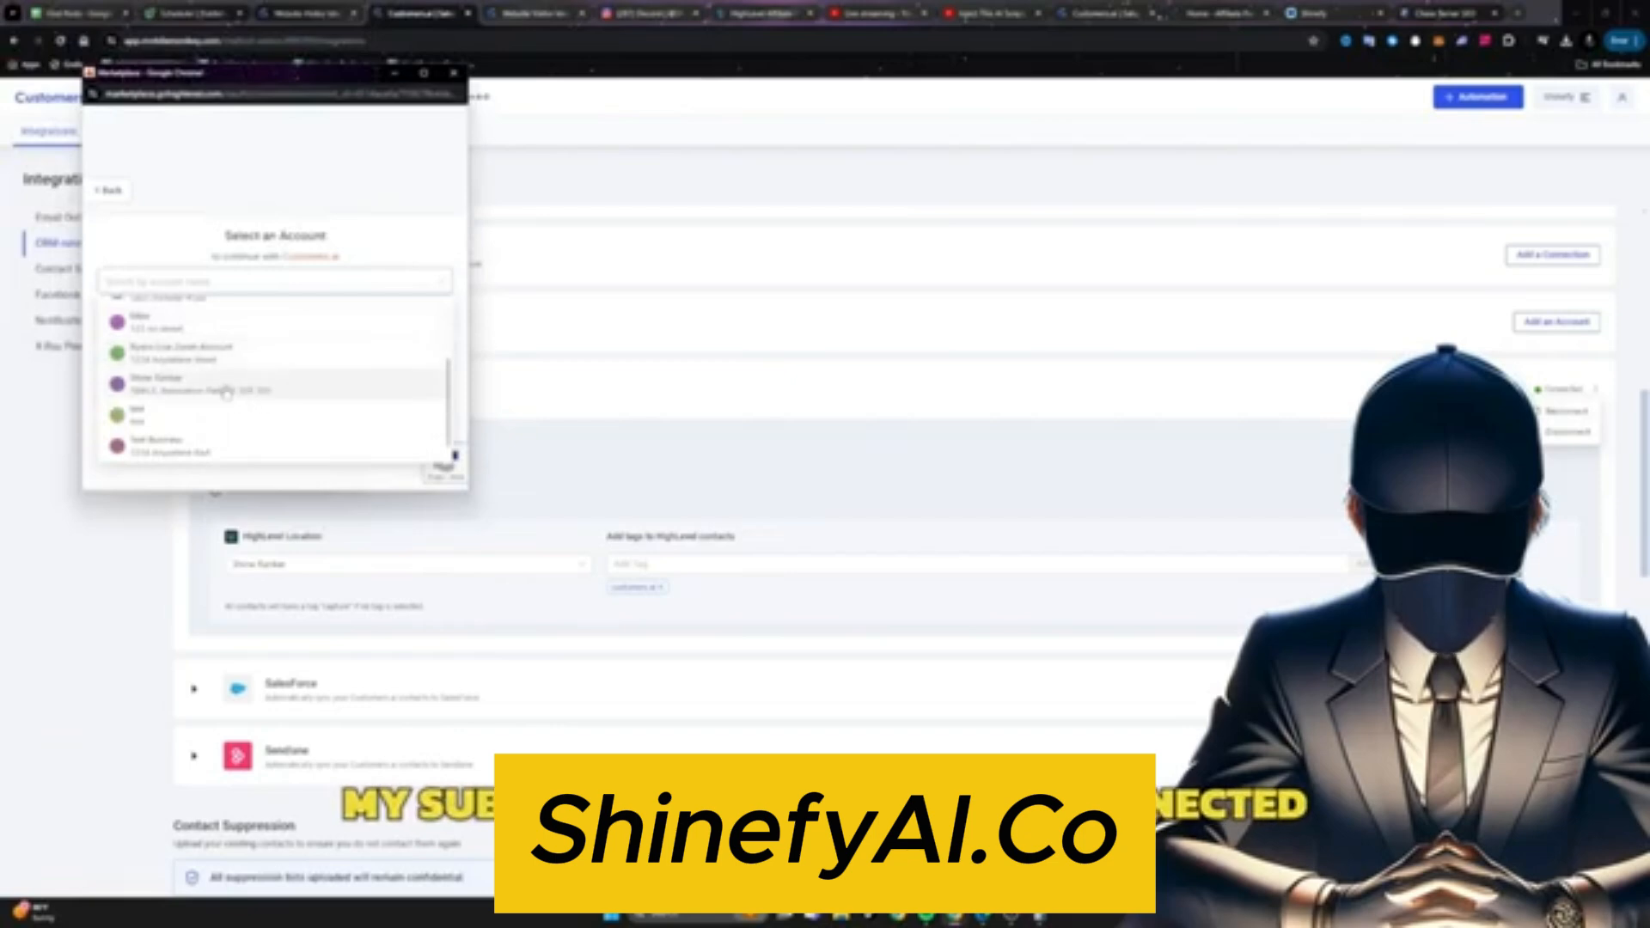
{"action": "left_click", "coordinate": [199, 384]}
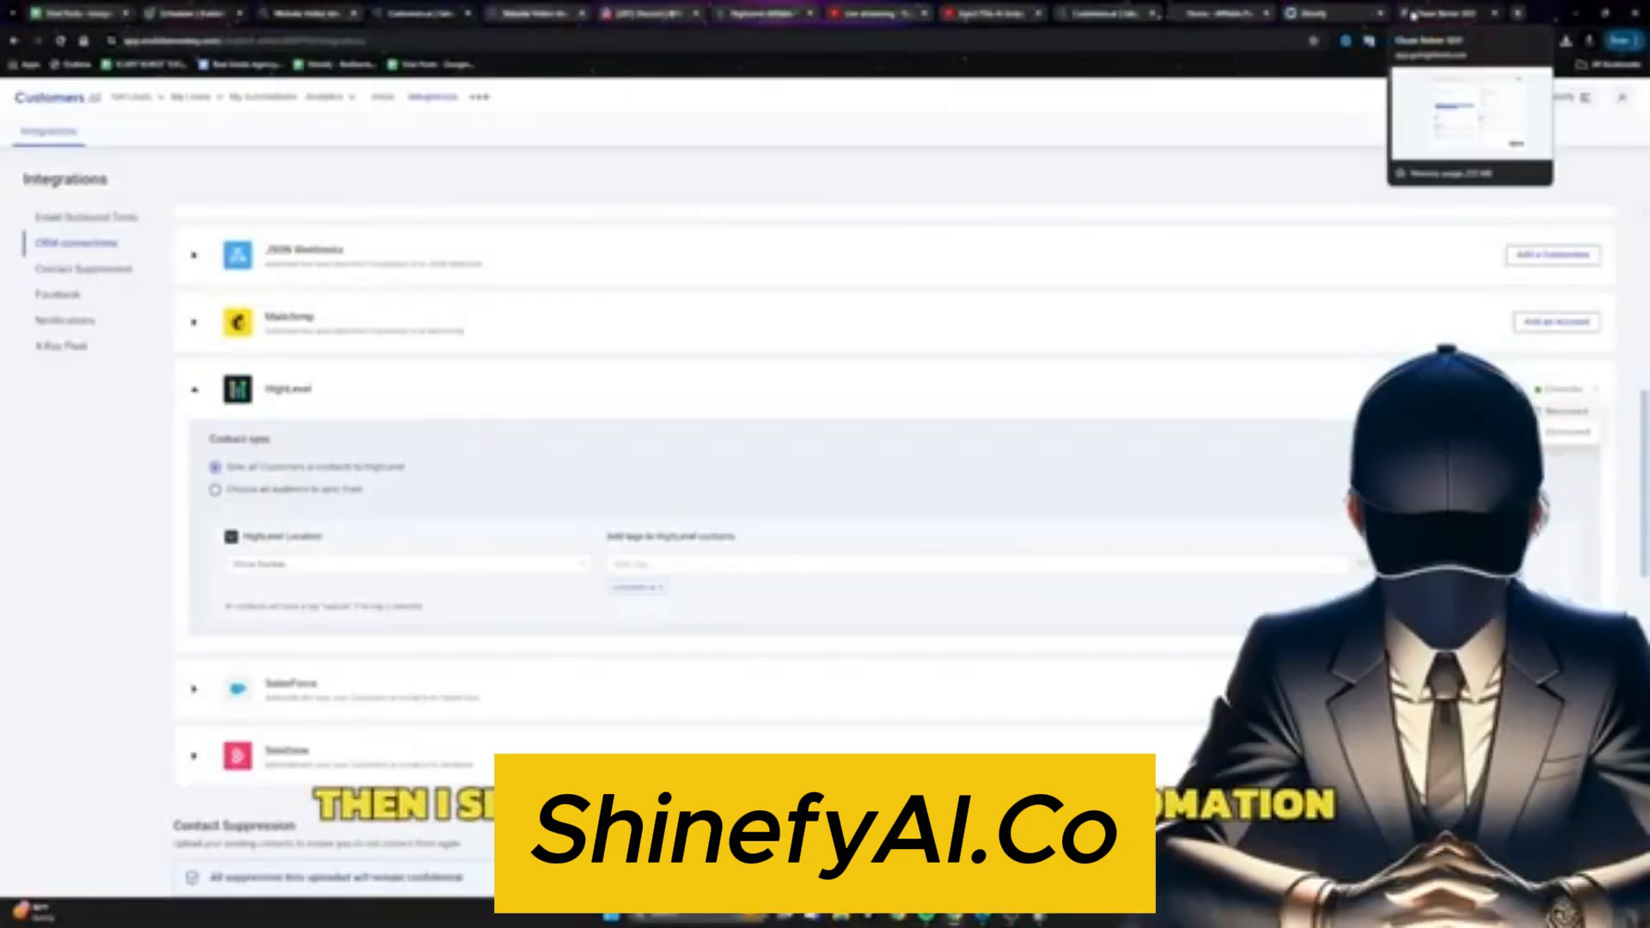
Step: Switch to HighLevel and open the automation workflow list
{"action": "left_click", "coordinate": [1414, 14]}
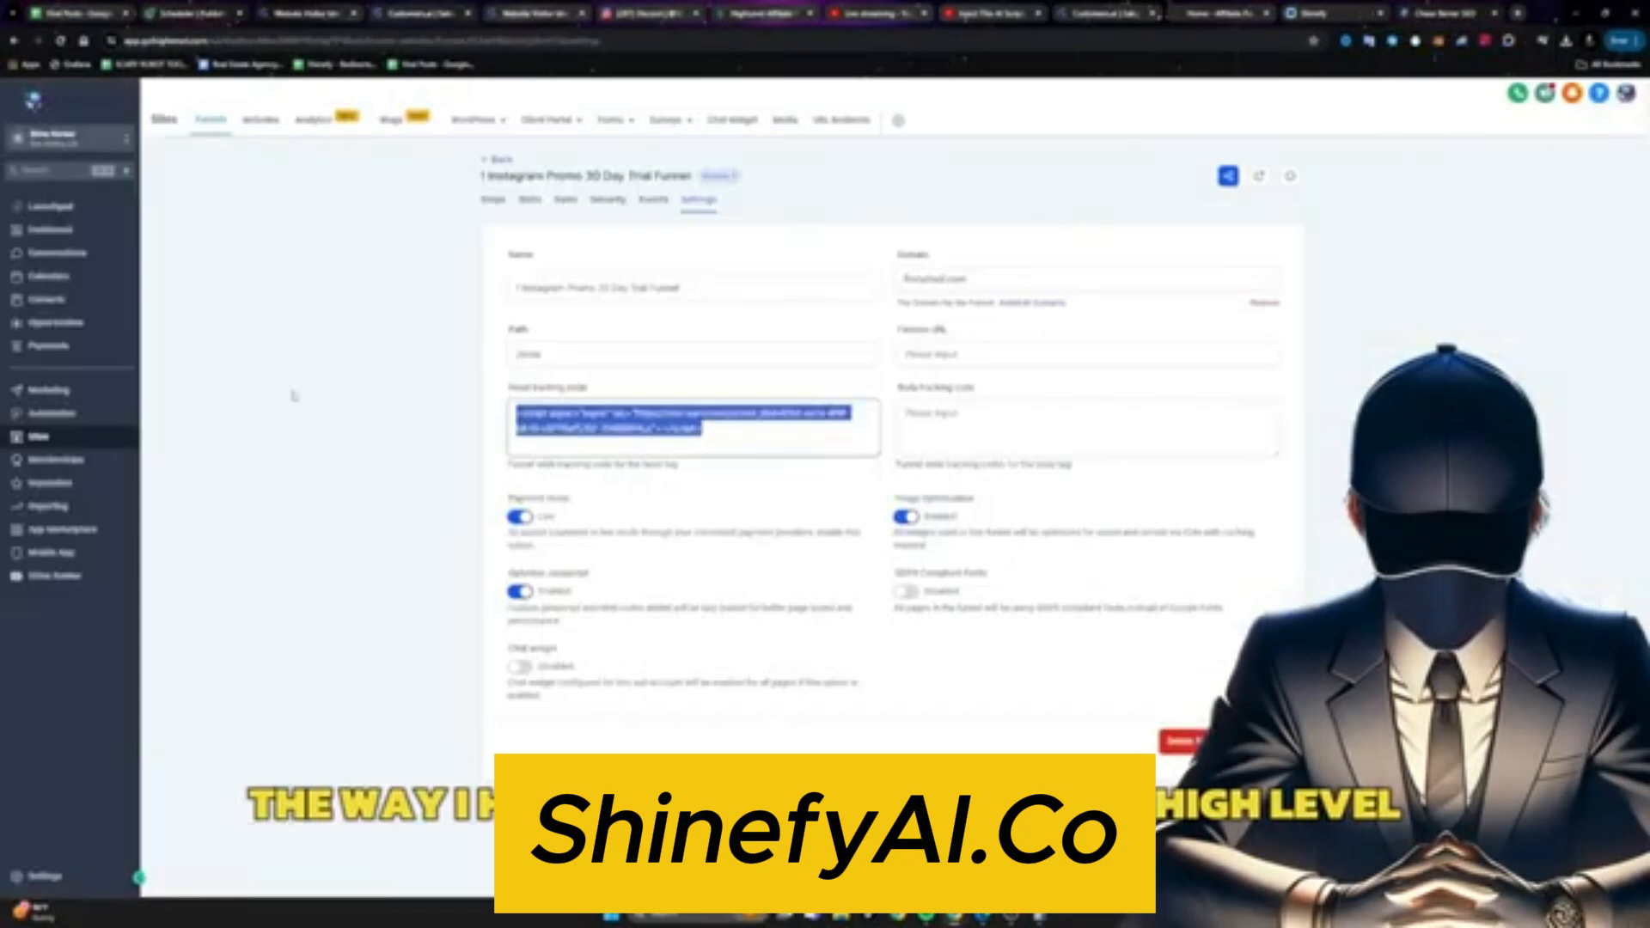
{"action": "left_click", "coordinate": [68, 416]}
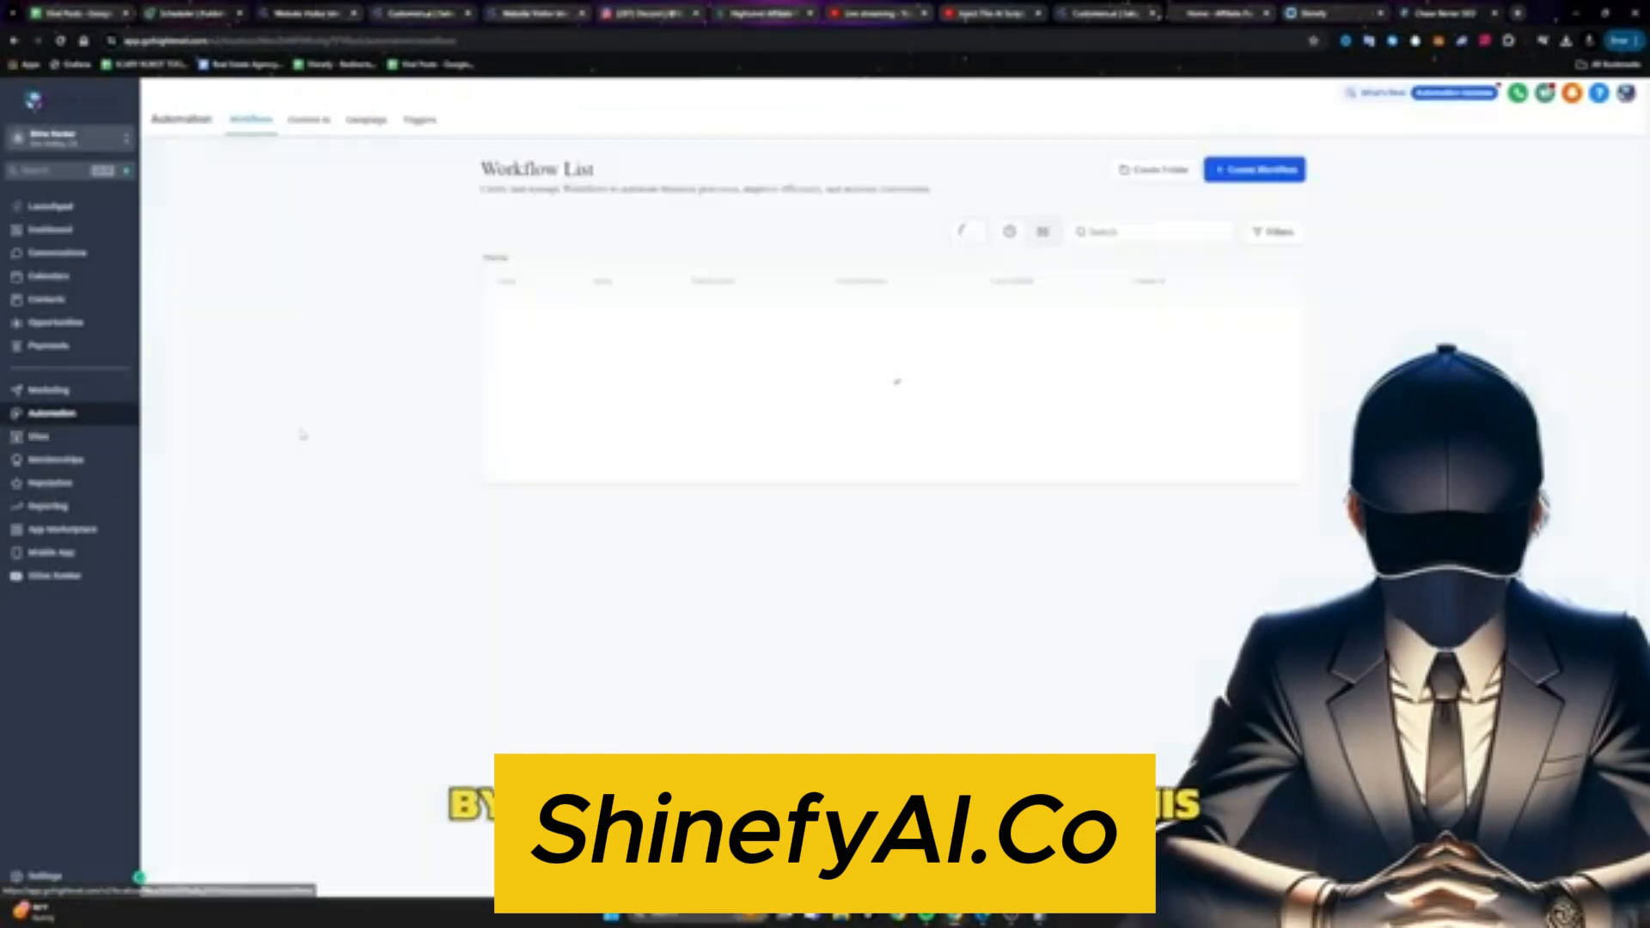